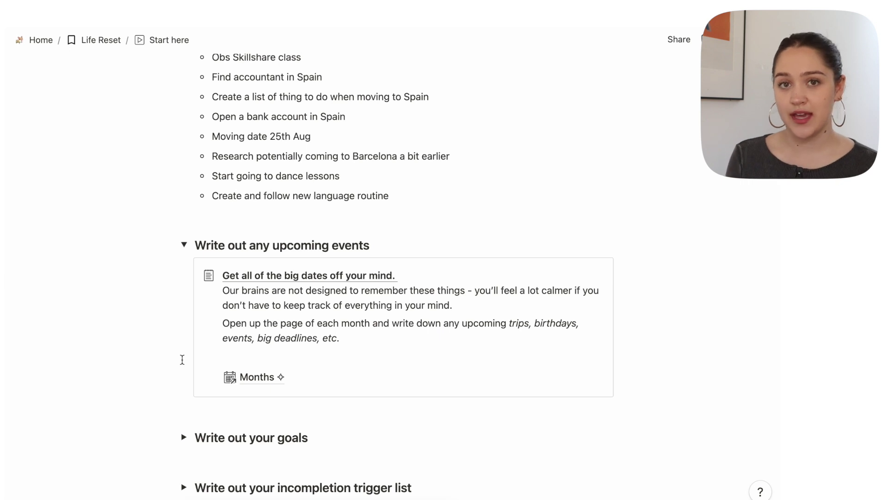
Step: Open the Months database and begin a "5 -" event entry in the September 2022 page's callout, replacing the placeholder text
{"action": "left_click", "coordinate": [255, 379]}
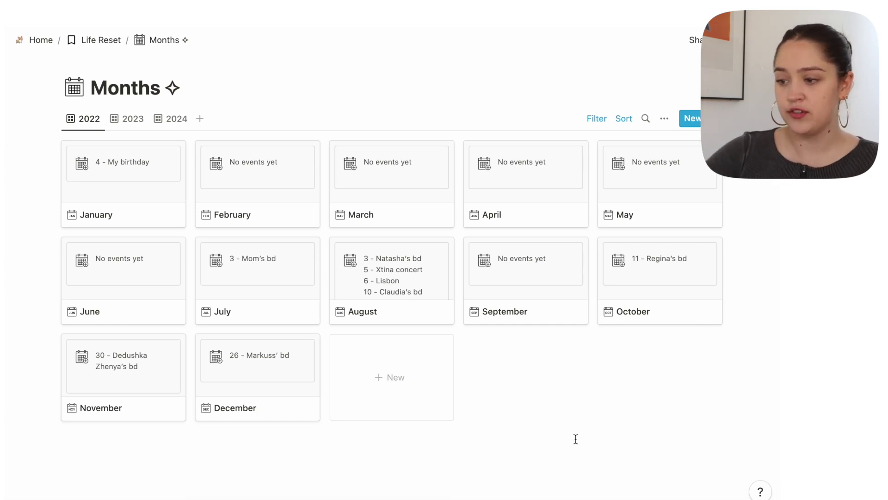
{"action": "left_click", "coordinate": [506, 276]}
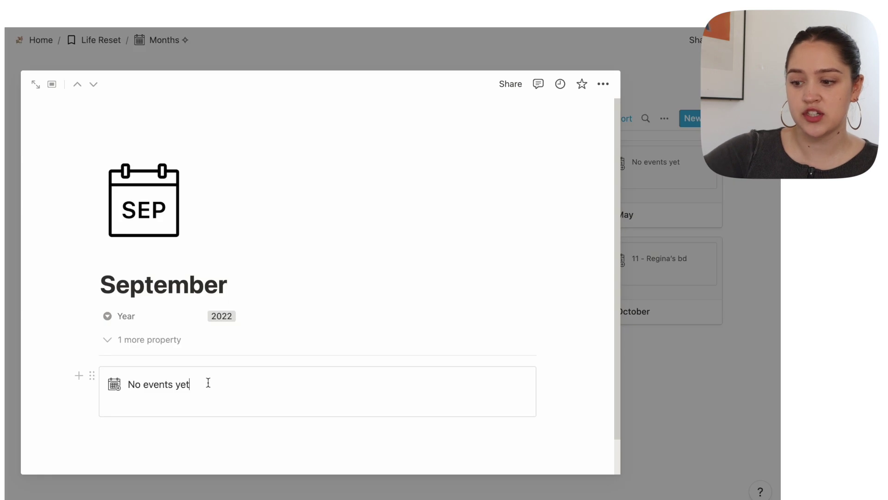
{"action": "left_click_drag", "start_coordinate": [208, 383], "coordinate": [144, 380]}
{"action": "type", "text": "5 -"}
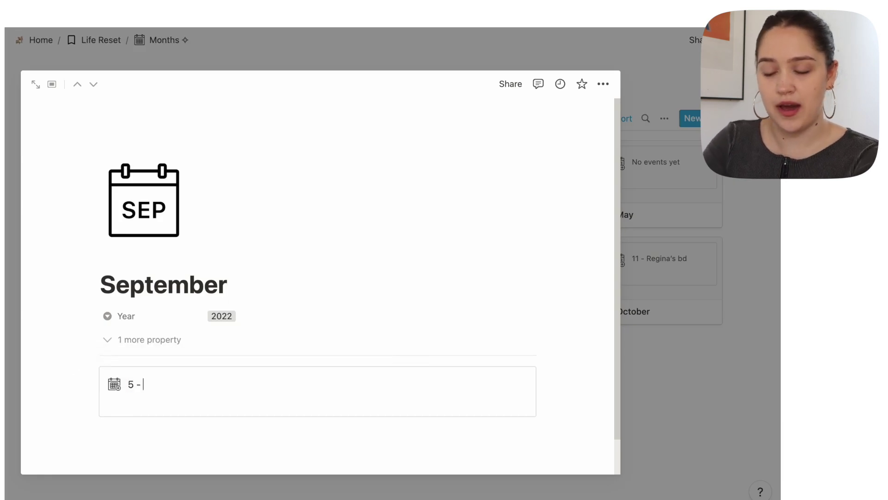
{"action": "left_click", "coordinate": [677, 391]}
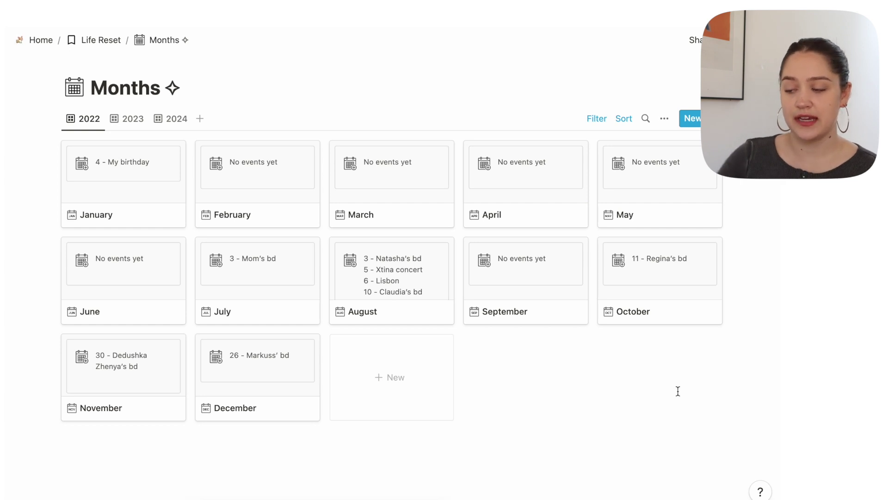
Step: Reopen the September page and replace the callout's placeholder text with the sample entry "fvmdsvkm"
{"action": "left_click", "coordinate": [548, 287]}
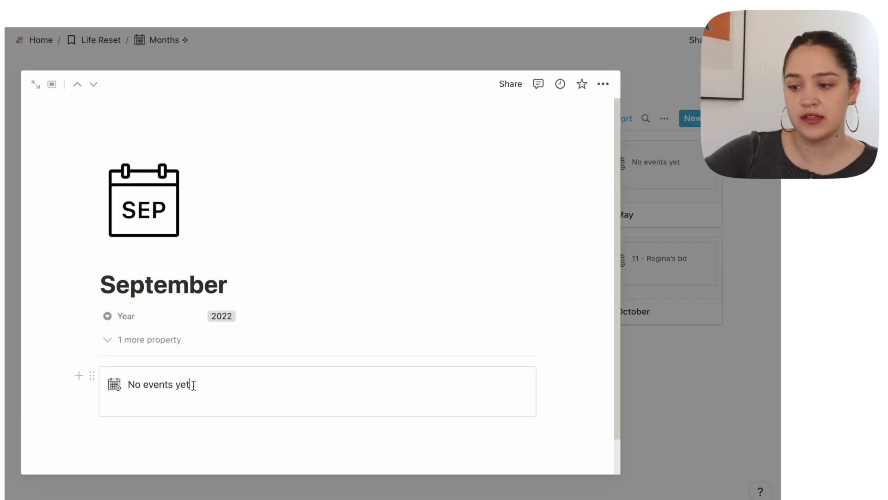
{"action": "left_click_drag", "start_coordinate": [217, 385], "coordinate": [128, 380]}
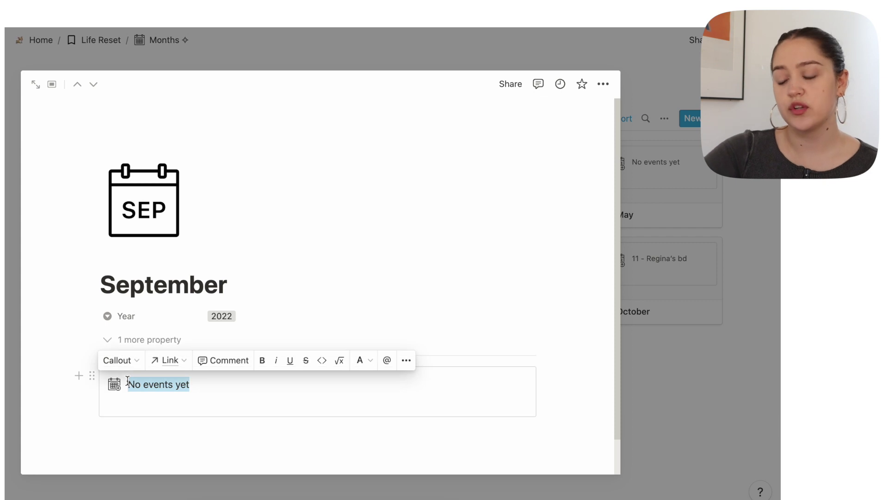
{"action": "type", "text": "fvmdsvkm"}
{"action": "key", "text": "Return"}
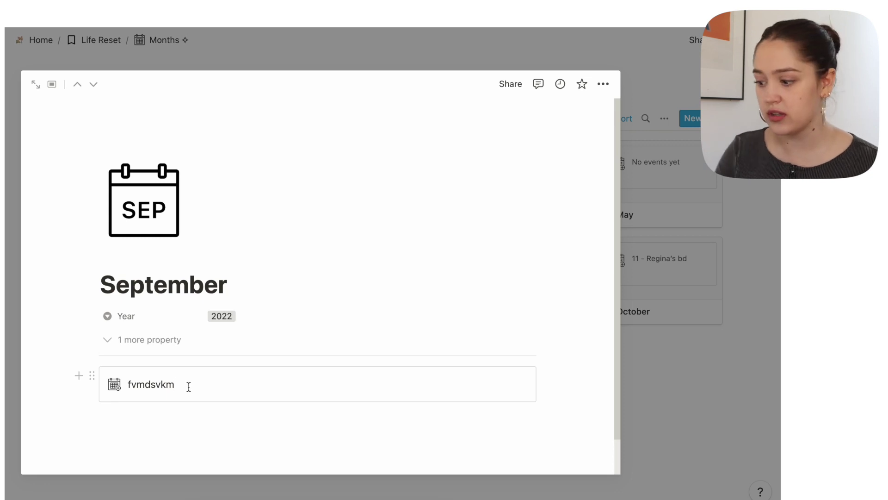
Step: Add several blank event lines below the September sample entry and delete them
{"action": "key", "text": "Return"}
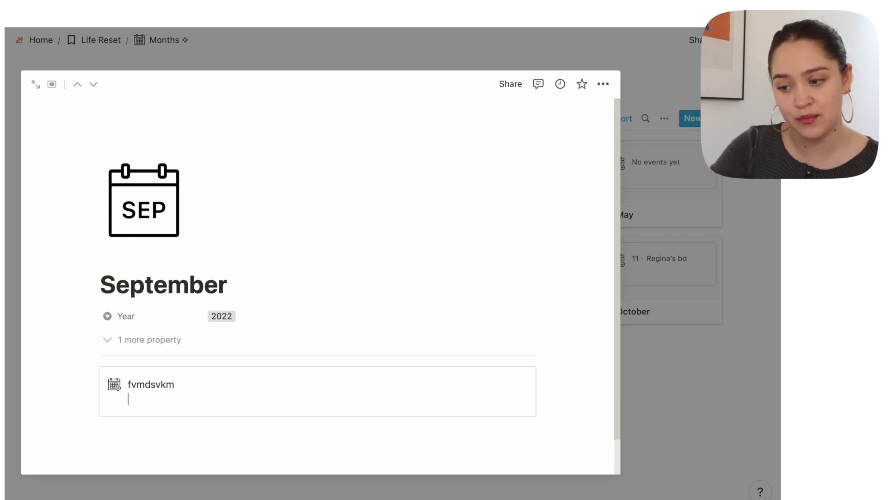
{"action": "key", "text": "Return"}
{"action": "key", "text": "Return"}
{"action": "key", "text": "Return"}
{"action": "key", "text": "Return"}
{"action": "key", "text": "BackSpace"}
{"action": "key", "text": "BackSpace"}
{"action": "key", "text": "BackSpace"}
{"action": "key", "text": "BackSpace"}
{"action": "key", "text": "BackSpace"}
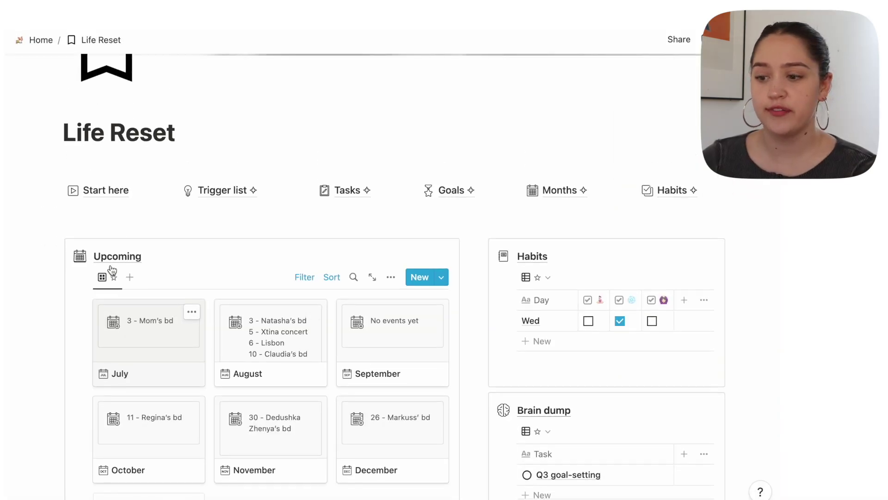
Step: In the Life Reset dashboard's Upcoming gallery, remove July from the Month filter and add it back
{"action": "scroll", "coordinate": [139, 231], "scroll_direction": "down", "scroll_amount": 3}
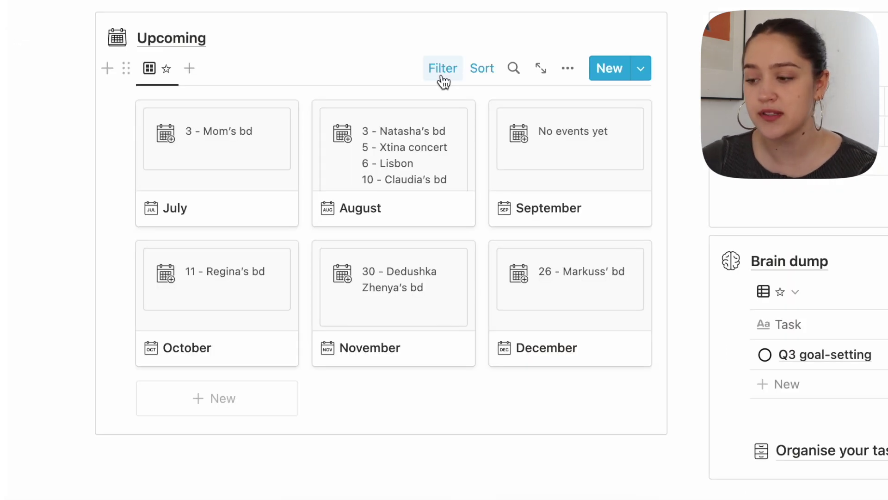
{"action": "left_click", "coordinate": [443, 74]}
{"action": "left_click", "coordinate": [377, 111]}
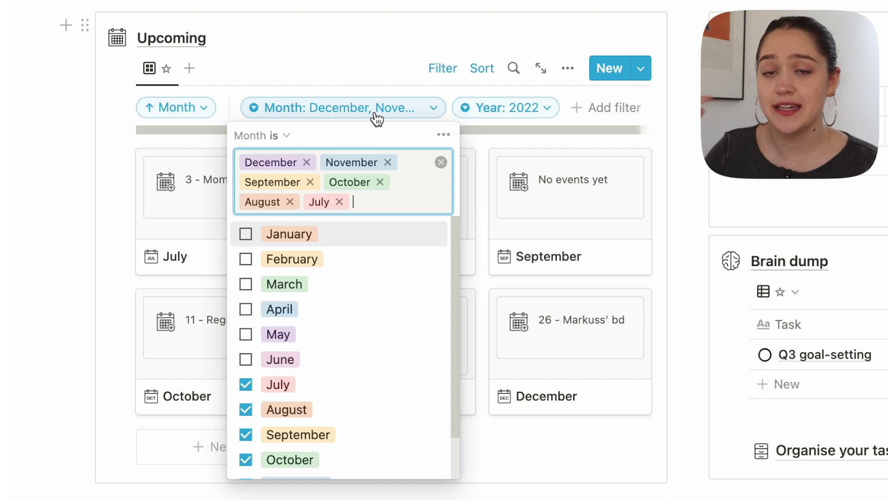
{"action": "left_click", "coordinate": [339, 202]}
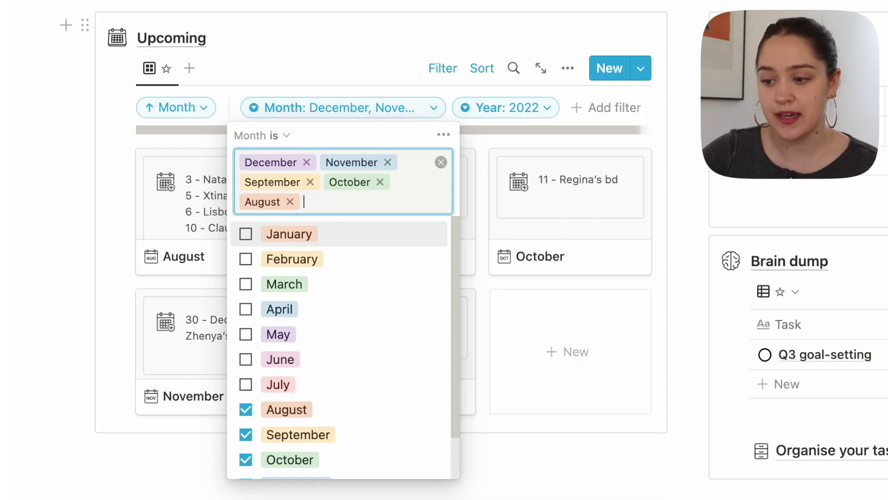
{"action": "left_click", "coordinate": [46, 240]}
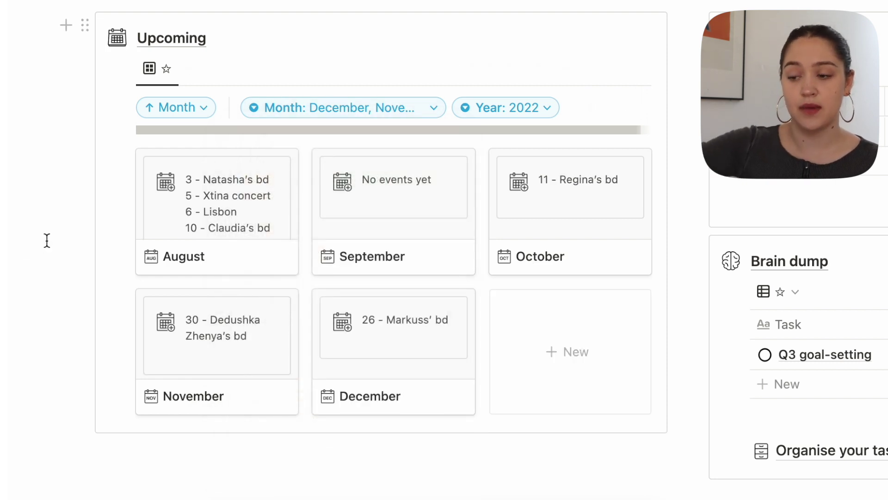
{"action": "left_click", "coordinate": [324, 111]}
{"action": "left_click", "coordinate": [245, 382]}
Step: Include 2023 in the Year filter of the Upcoming gallery
{"action": "left_click", "coordinate": [522, 119]}
{"action": "left_click", "coordinate": [524, 115]}
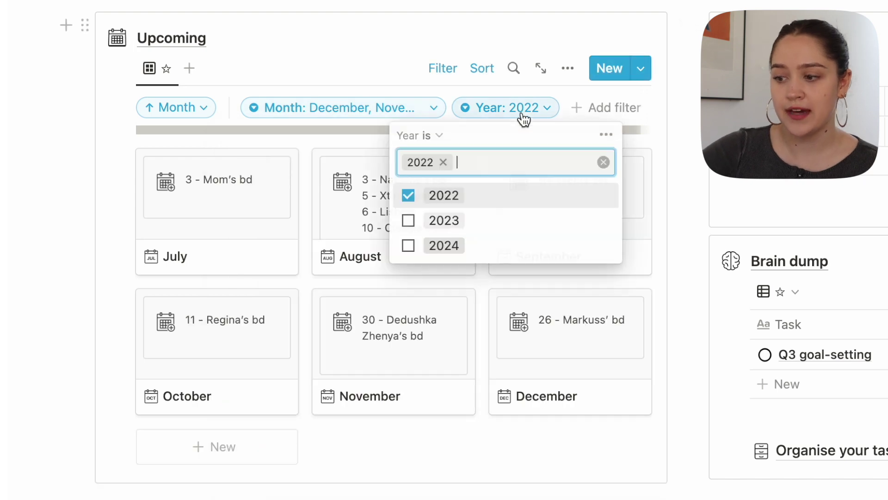
{"action": "left_click", "coordinate": [409, 221]}
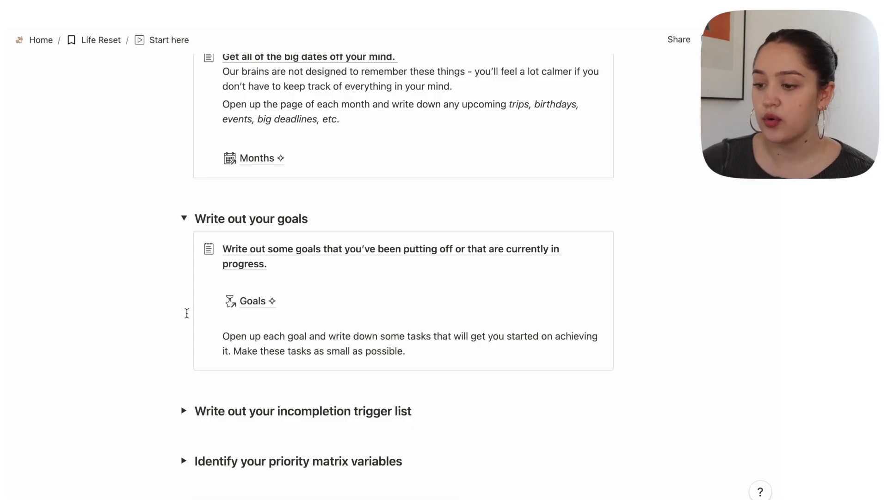
Step: Open the Goals database from the guide and try out the New Goal template on an untitled goal
{"action": "left_click", "coordinate": [250, 302]}
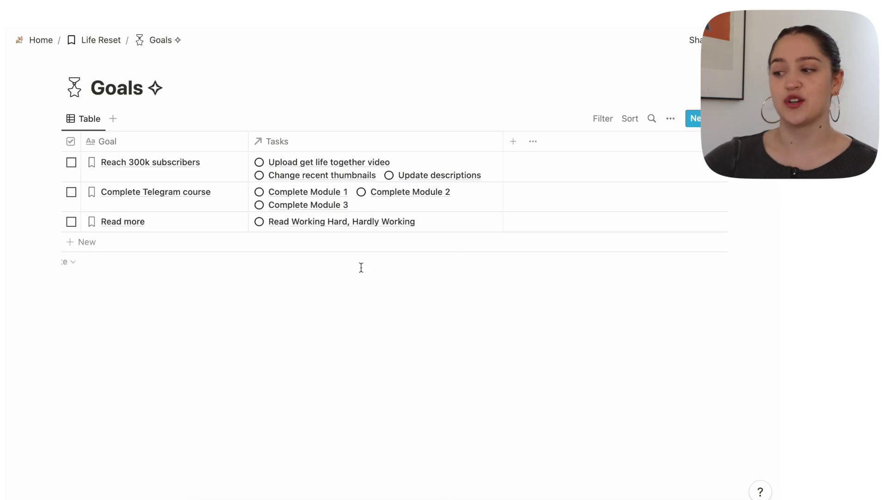
{"action": "left_click", "coordinate": [719, 119]}
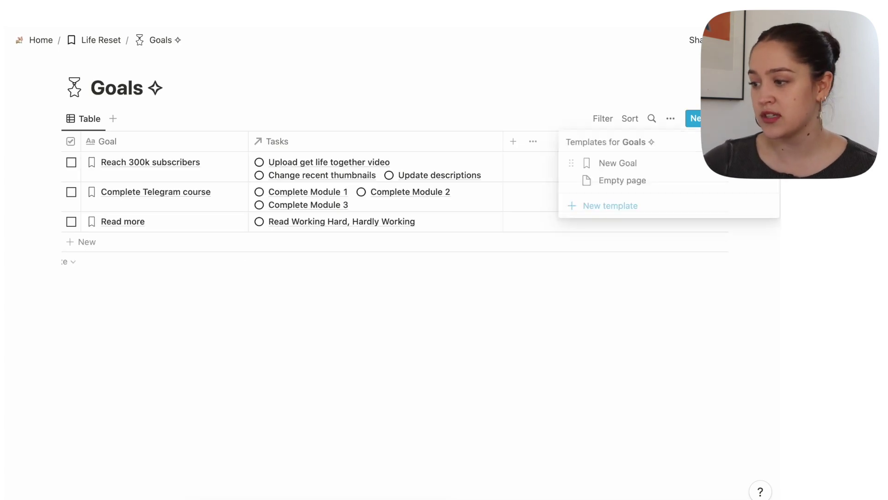
{"action": "left_click", "coordinate": [605, 161]}
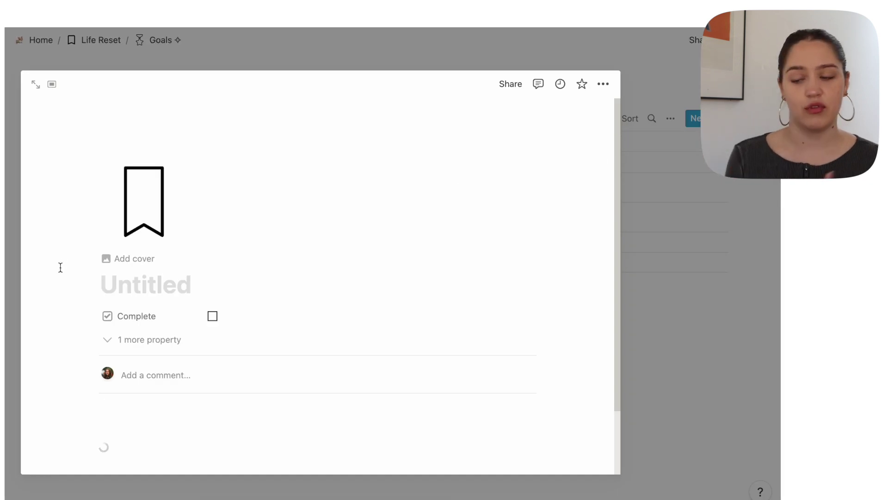
{"action": "scroll", "coordinate": [254, 387], "scroll_direction": "down", "scroll_amount": 3}
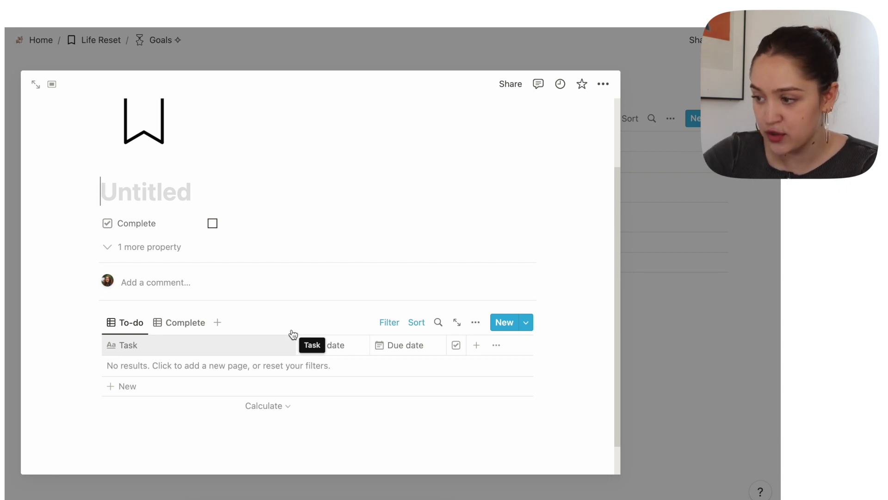
{"action": "left_click", "coordinate": [603, 83]}
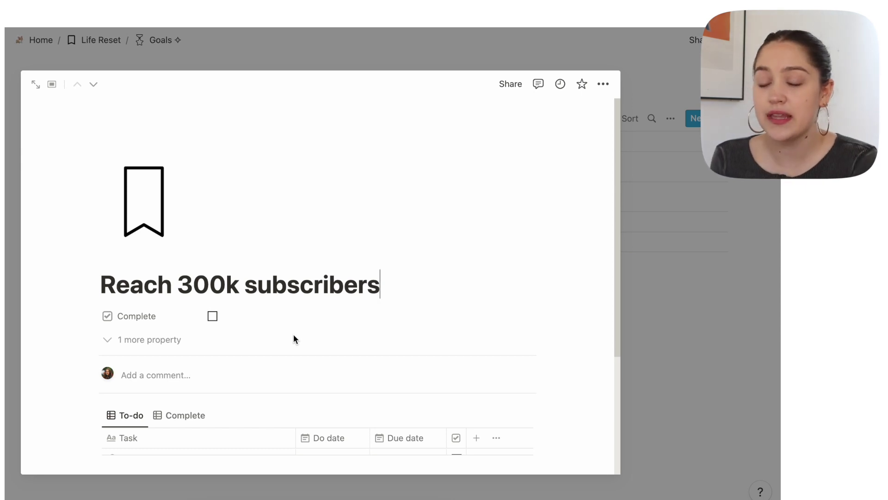
Step: Review the to-do list inside the "Reach 300k subscribers" goal and open the Tasks database from the Life Reset page
{"action": "scroll", "coordinate": [293, 334], "scroll_direction": "down", "scroll_amount": 3}
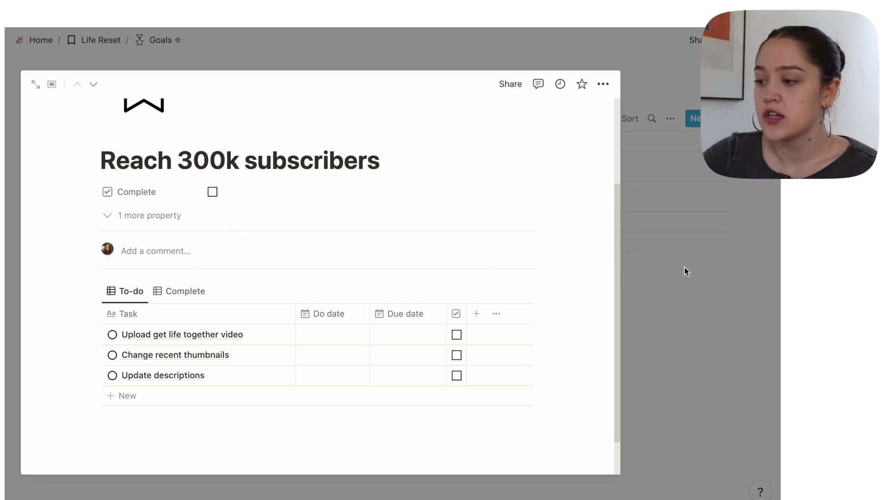
{"action": "key", "text": "Escape"}
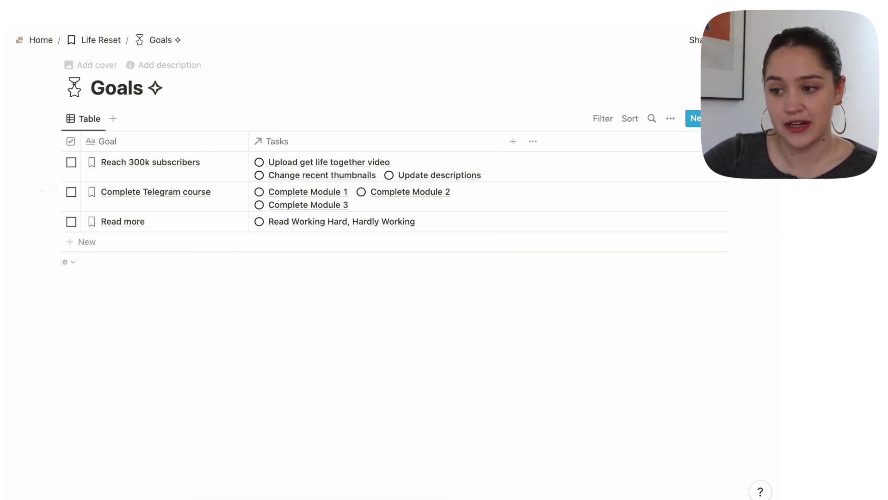
{"action": "left_click", "coordinate": [97, 40]}
{"action": "left_click", "coordinate": [341, 302]}
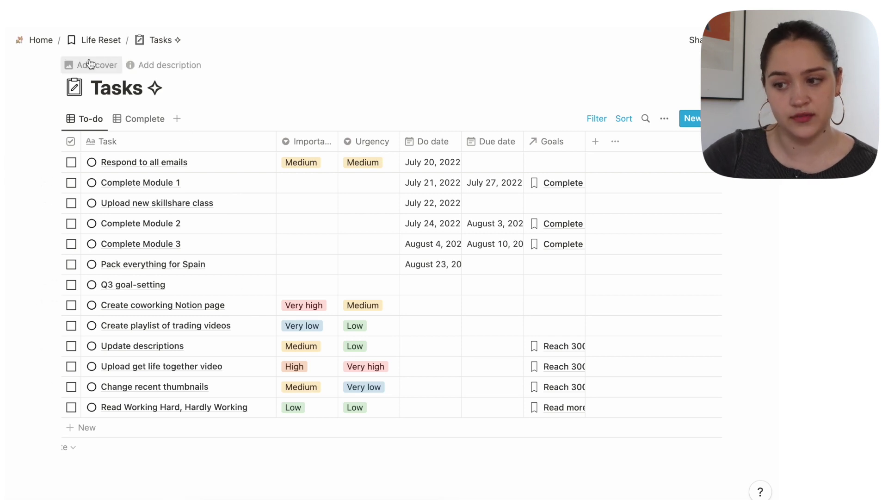
Step: Return to the Goals database through Life Reset and add a goal row named "bkjkj"
{"action": "left_click", "coordinate": [90, 39]}
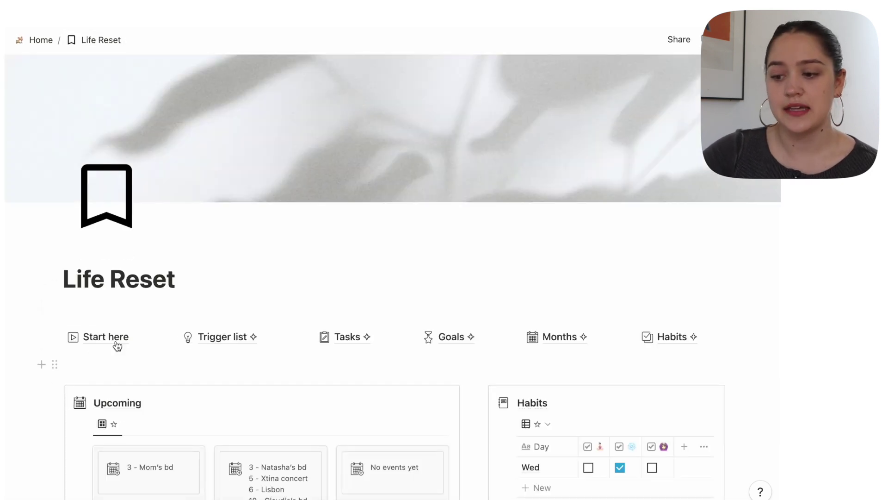
{"action": "left_click", "coordinate": [448, 335]}
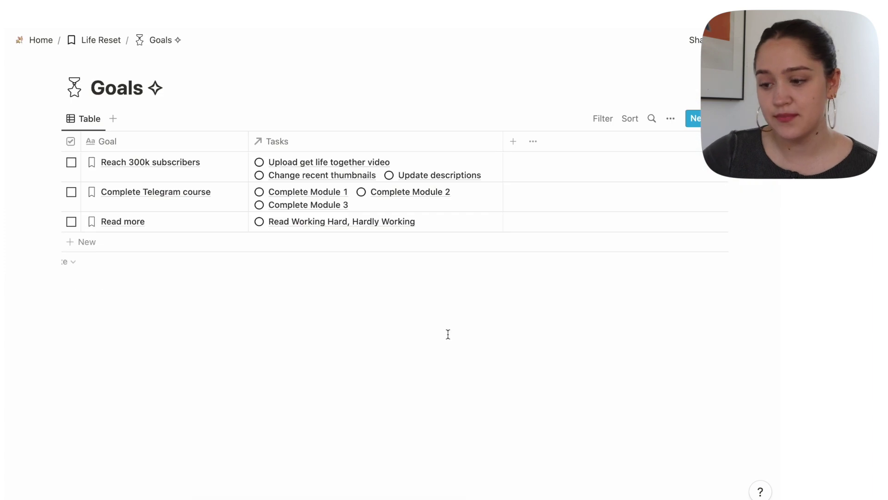
{"action": "left_click", "coordinate": [85, 242]}
{"action": "type", "text": "bkjkj"}
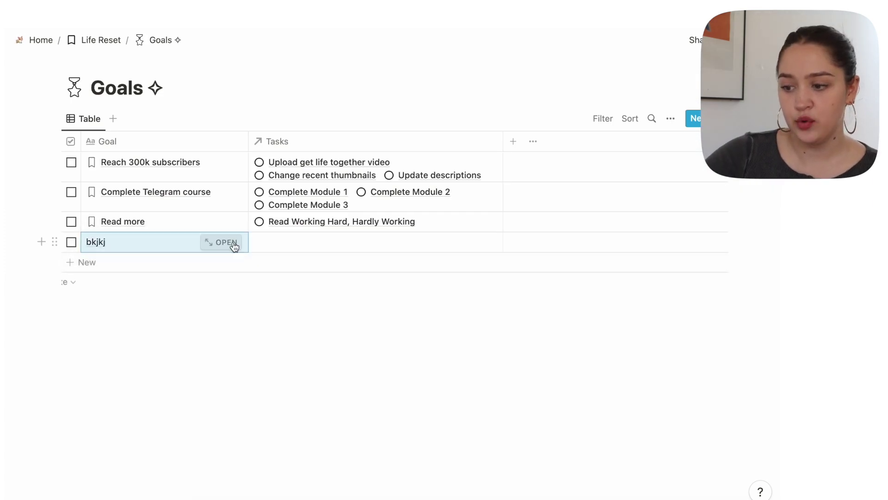
Step: Open the "bkjkj" goal's page and apply the New Goal template to it, then open the page's options
{"action": "left_click", "coordinate": [221, 242]}
{"action": "left_click", "coordinate": [149, 284]}
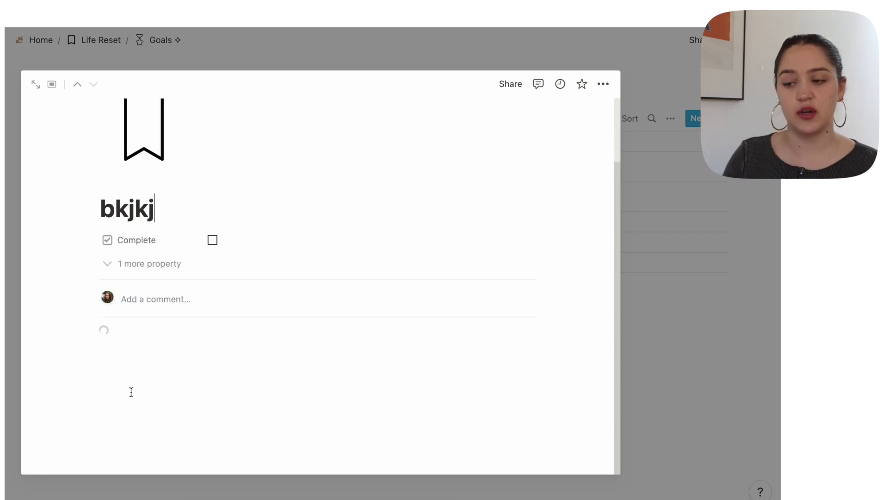
{"action": "left_click", "coordinate": [394, 341]}
{"action": "left_click", "coordinate": [394, 340]}
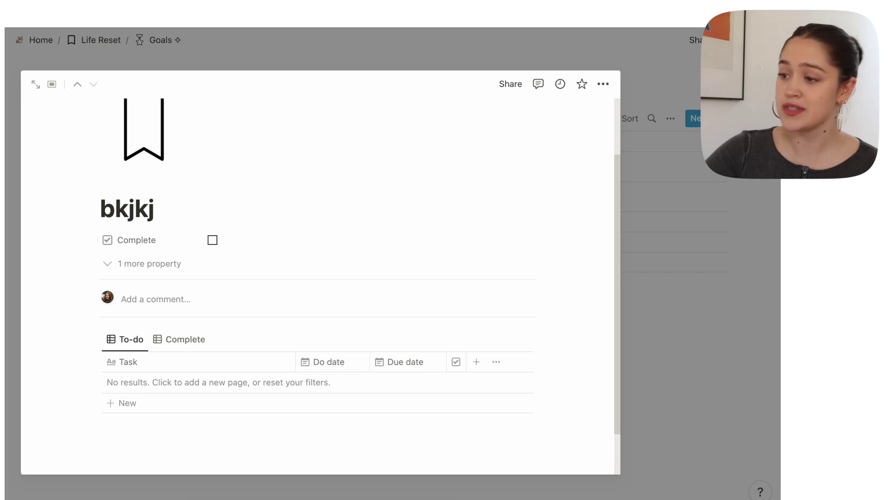
{"action": "left_click", "coordinate": [602, 83]}
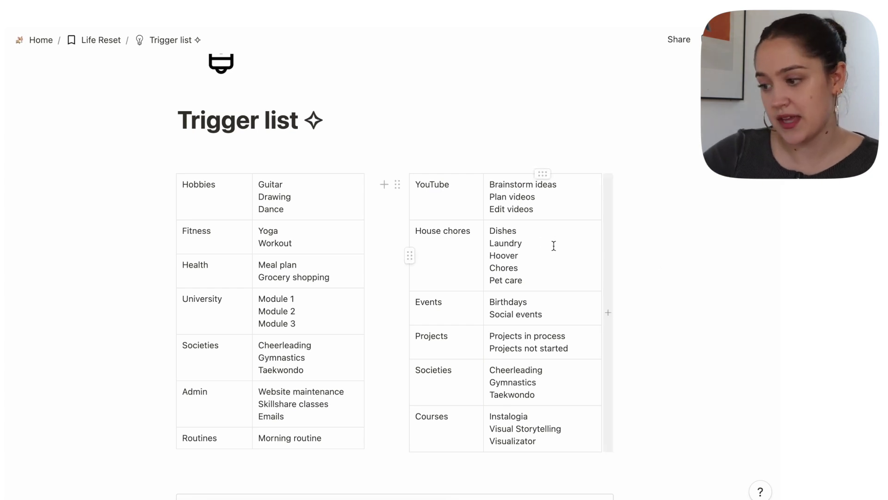
Step: Go through the example entries in the Trigger list tables, including University, Fitness, Hobbies, Routines and Admin
{"action": "left_click", "coordinate": [288, 311]}
{"action": "left_click_drag", "start_coordinate": [304, 316], "coordinate": [259, 299]}
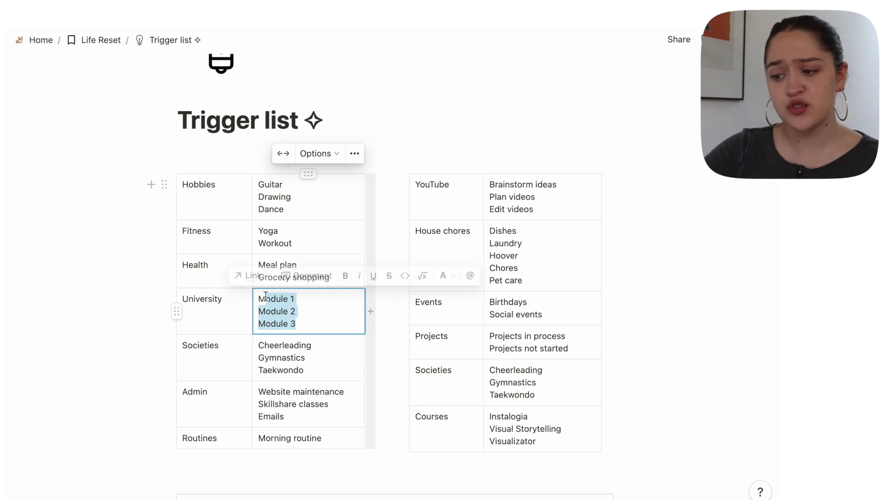
{"action": "left_click", "coordinate": [298, 323]}
{"action": "left_click", "coordinate": [277, 226]}
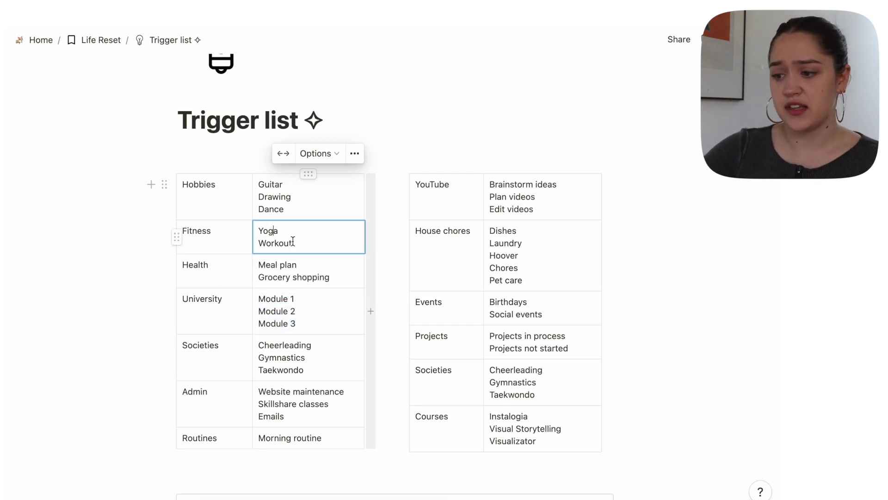
{"action": "left_click", "coordinate": [276, 194]}
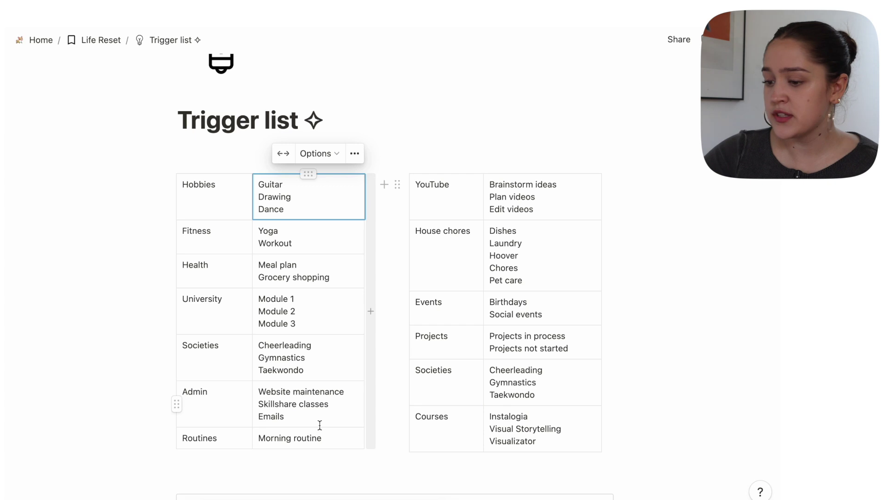
{"action": "left_click", "coordinate": [307, 436]}
{"action": "left_click", "coordinate": [294, 407]}
{"action": "left_click", "coordinate": [545, 361]}
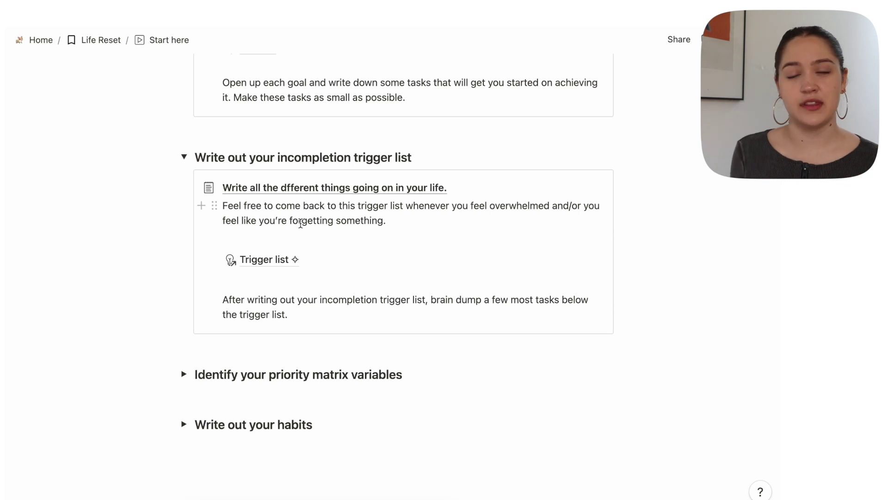
Step: Open the Trigger list from the Start here guide and view the Brain dump section below its tables
{"action": "left_click", "coordinate": [264, 259]}
{"action": "scroll", "coordinate": [394, 201], "scroll_direction": "up", "scroll_amount": 2}
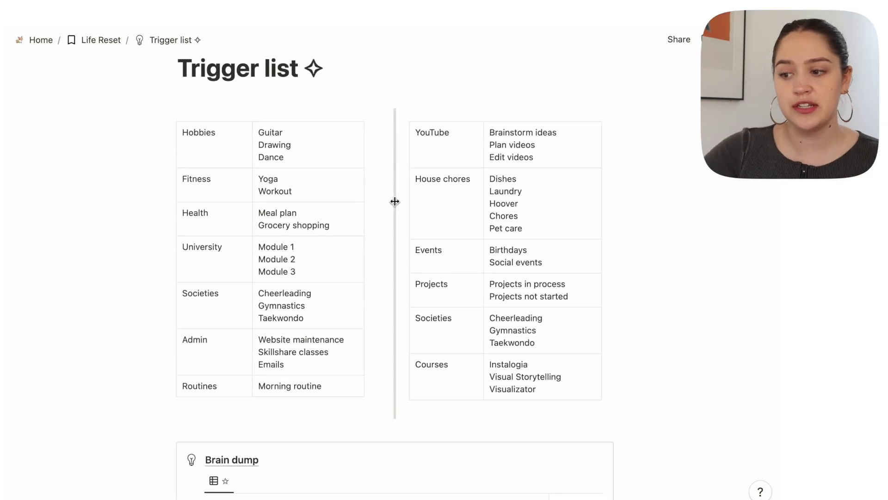
{"action": "scroll", "coordinate": [395, 201], "scroll_direction": "down", "scroll_amount": 3}
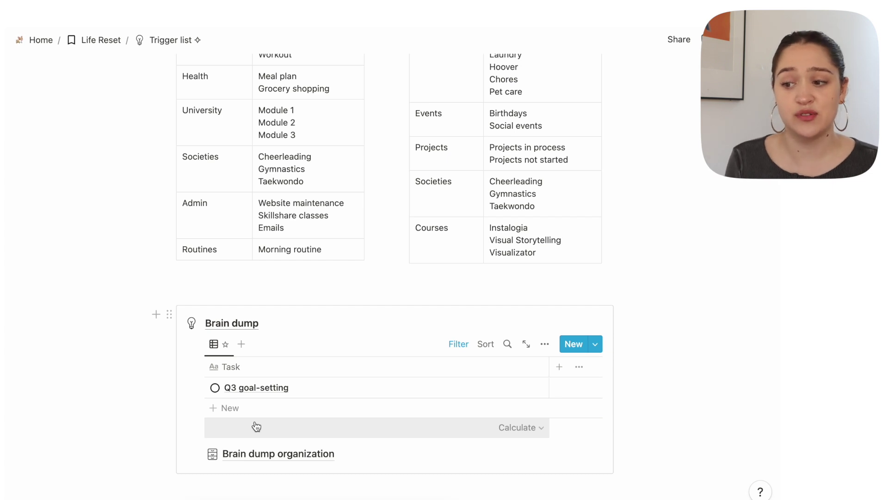
{"action": "scroll", "coordinate": [257, 426], "scroll_direction": "up", "scroll_amount": 1}
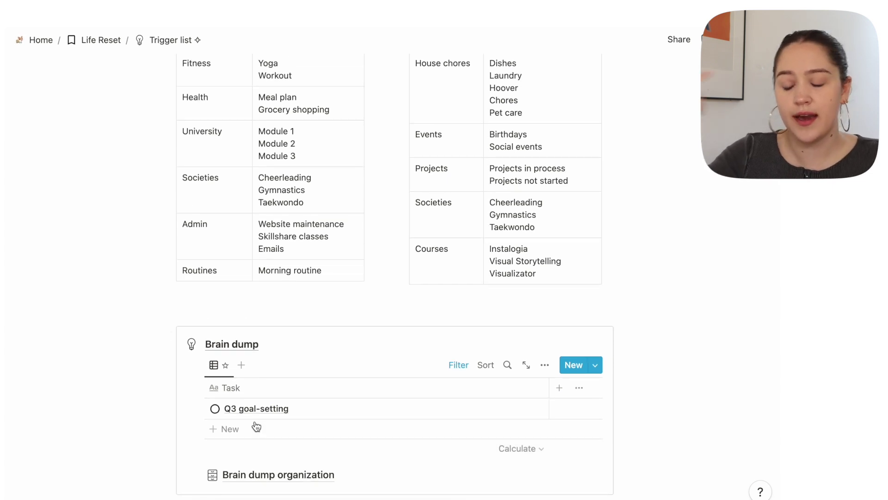
{"action": "scroll", "coordinate": [257, 426], "scroll_direction": "up", "scroll_amount": 1}
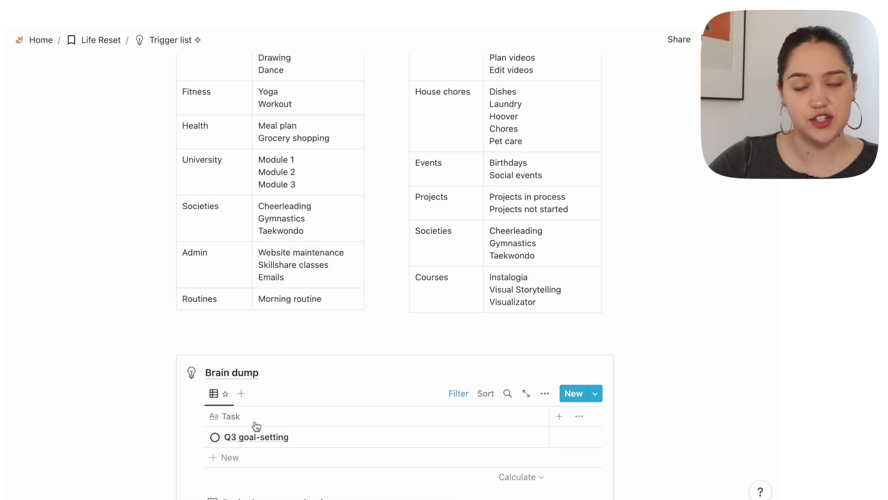
{"action": "scroll", "coordinate": [256, 426], "scroll_direction": "down", "scroll_amount": 3}
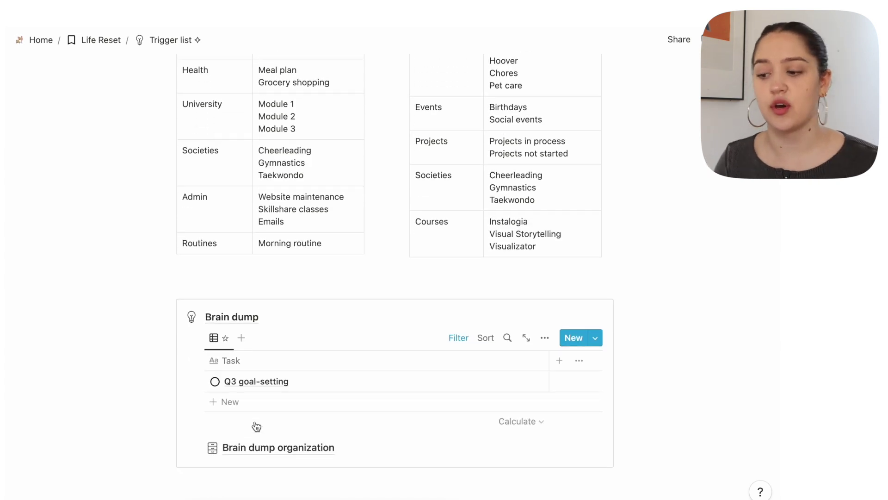
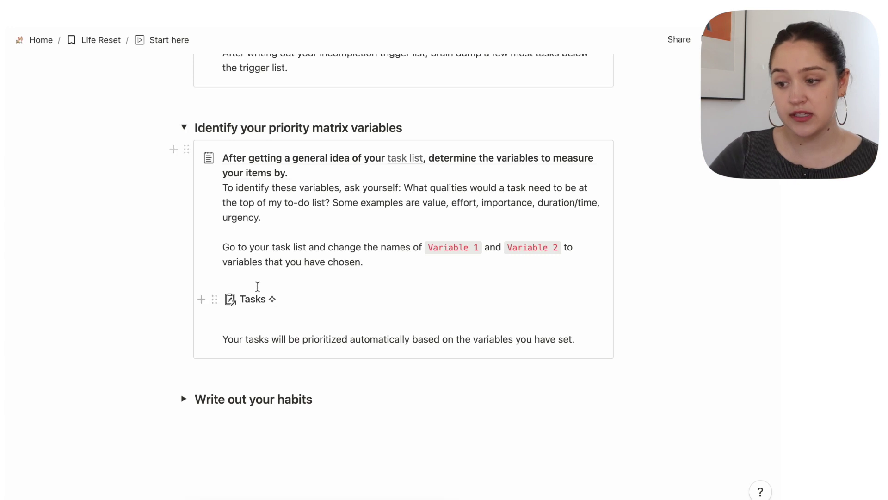
Step: Open the Tasks database from the Start here guide and view the Importance and Urgency options for Complete Module 1
{"action": "left_click", "coordinate": [254, 308]}
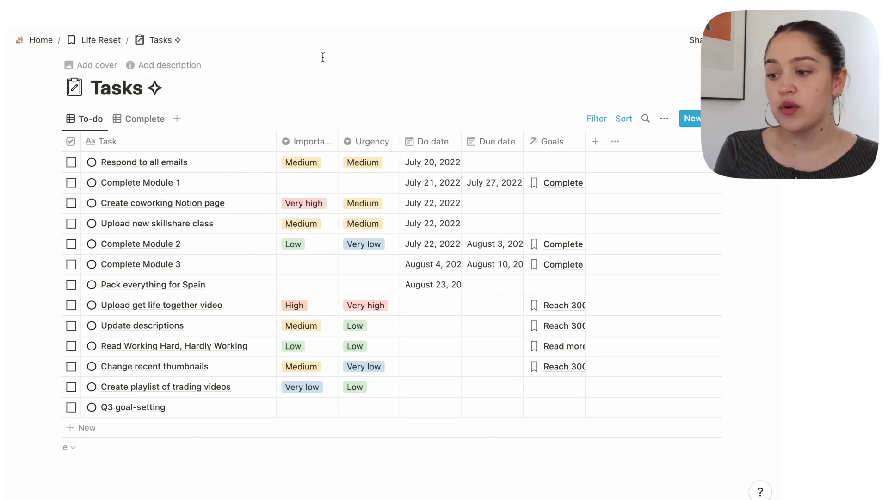
{"action": "left_click", "coordinate": [303, 185]}
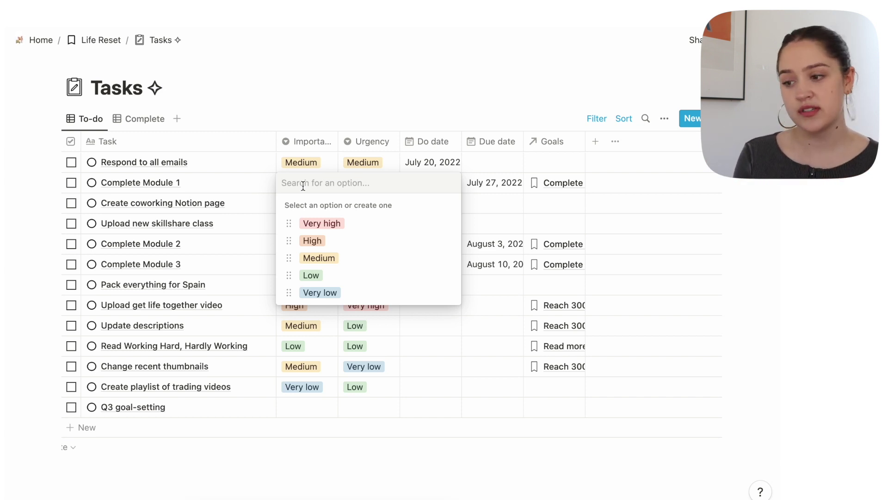
{"action": "key", "text": "Escape"}
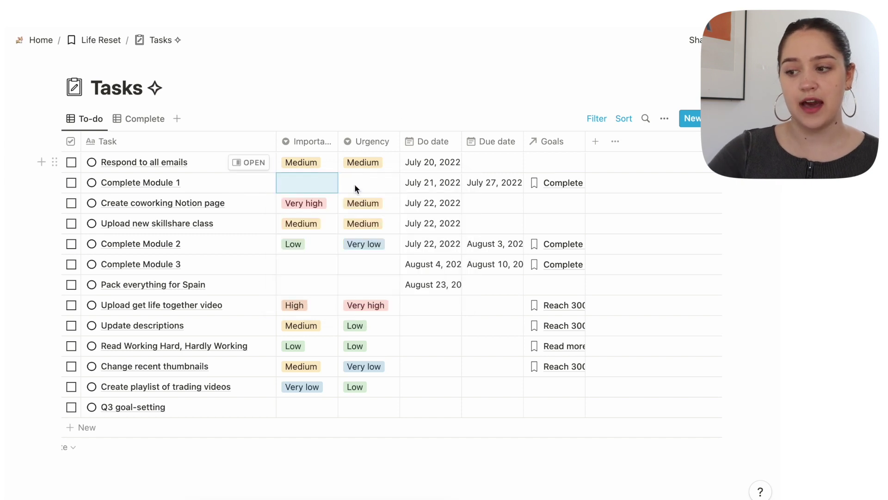
{"action": "left_click", "coordinate": [359, 186]}
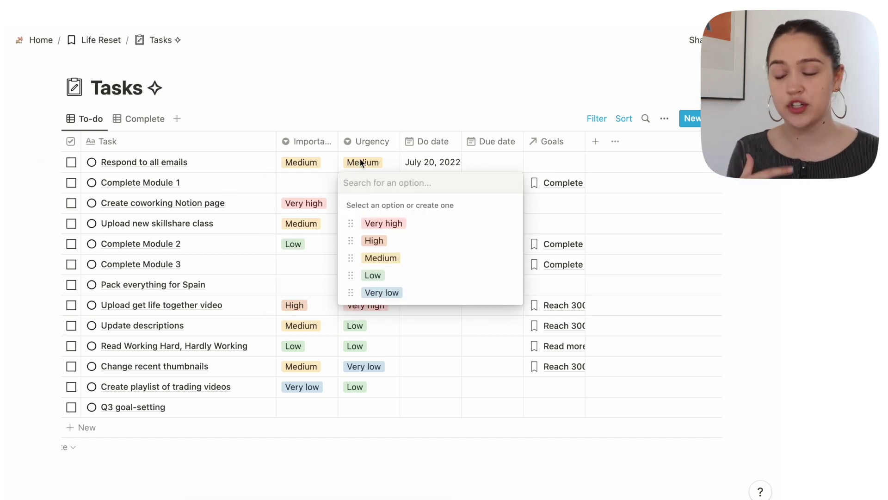
{"action": "key", "text": "Escape"}
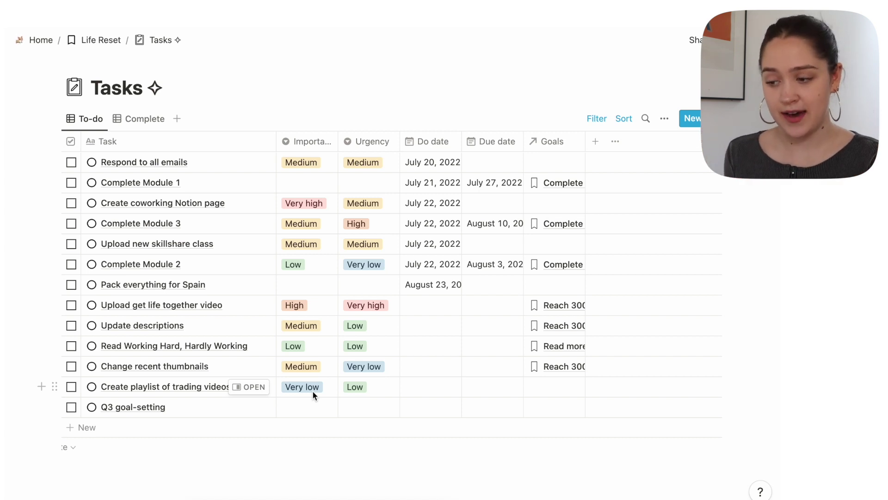
Step: Highlight the tasks with a July 22, 2022 do date and view the date settings of Create coworking Notion page
{"action": "left_click_drag", "start_coordinate": [434, 271], "coordinate": [434, 206]}
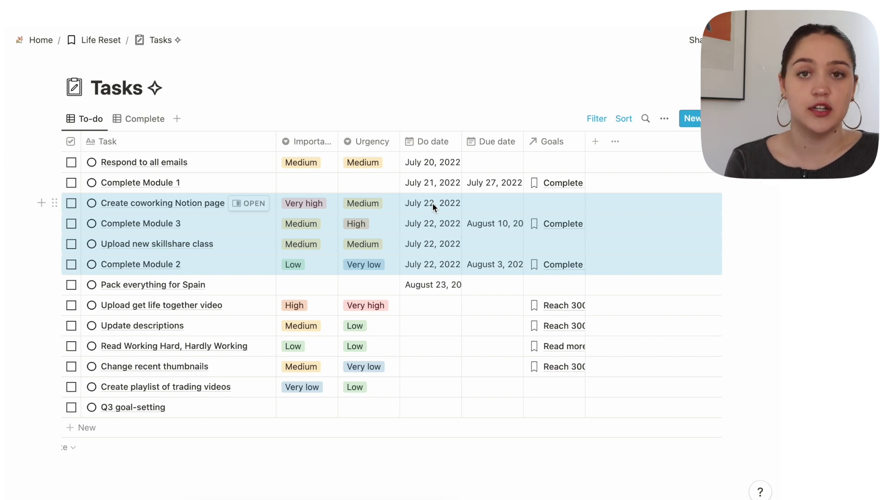
{"action": "left_click", "coordinate": [434, 207]}
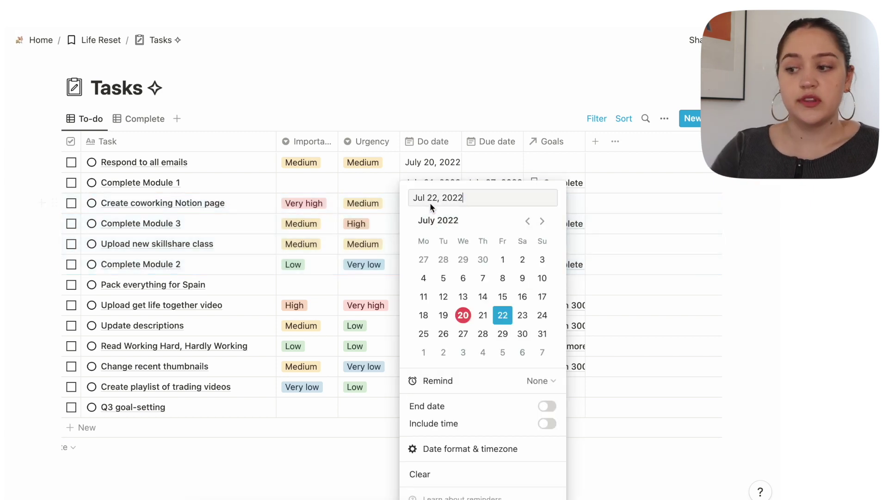
{"action": "left_click", "coordinate": [306, 239]}
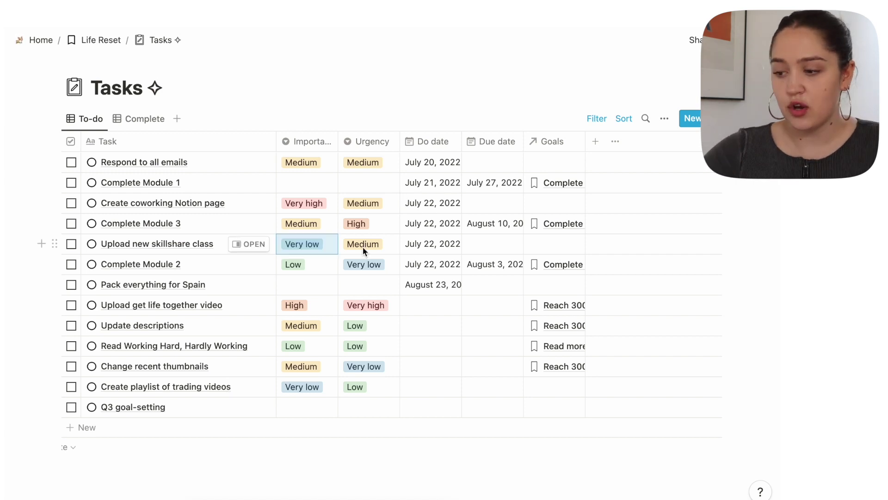
Step: Set Upload new skillshare class to Very low urgency, and Complete Module 2 to Very high importance and Medium urgency
{"action": "left_click", "coordinate": [364, 245]}
{"action": "left_click", "coordinate": [372, 353]}
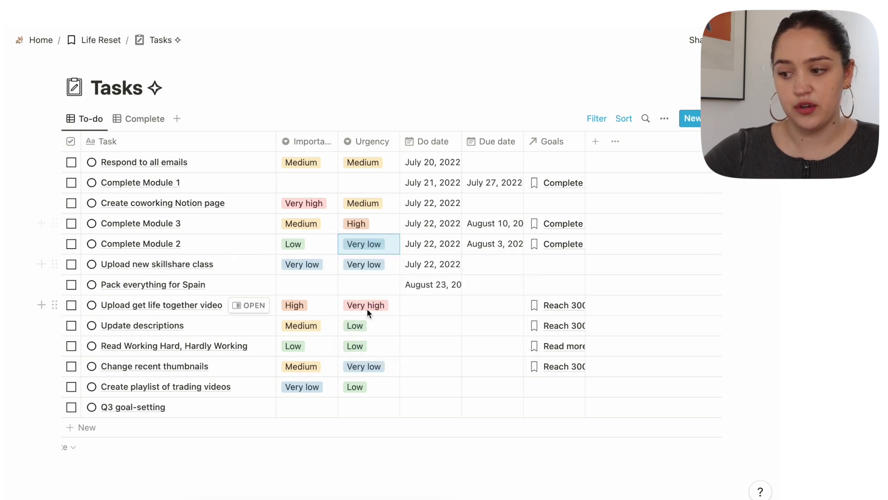
{"action": "left_click", "coordinate": [325, 249]}
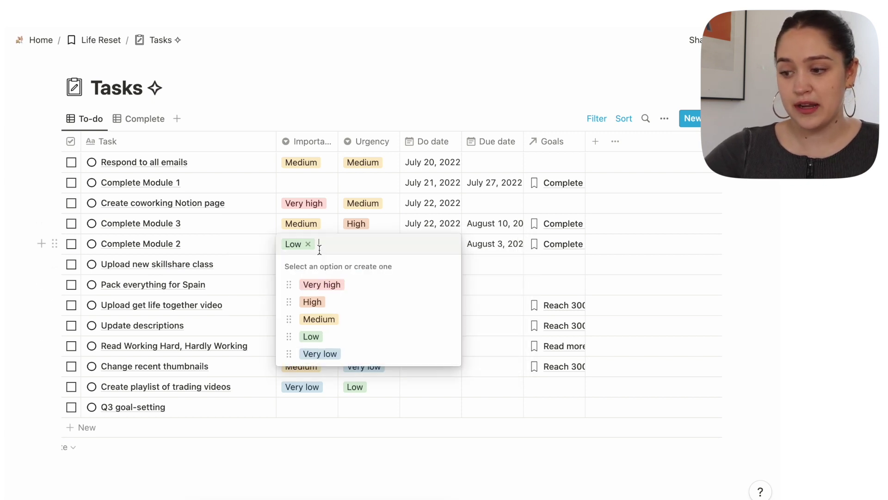
{"action": "left_click", "coordinate": [322, 285]}
{"action": "left_click", "coordinate": [370, 253]}
{"action": "left_click", "coordinate": [365, 316]}
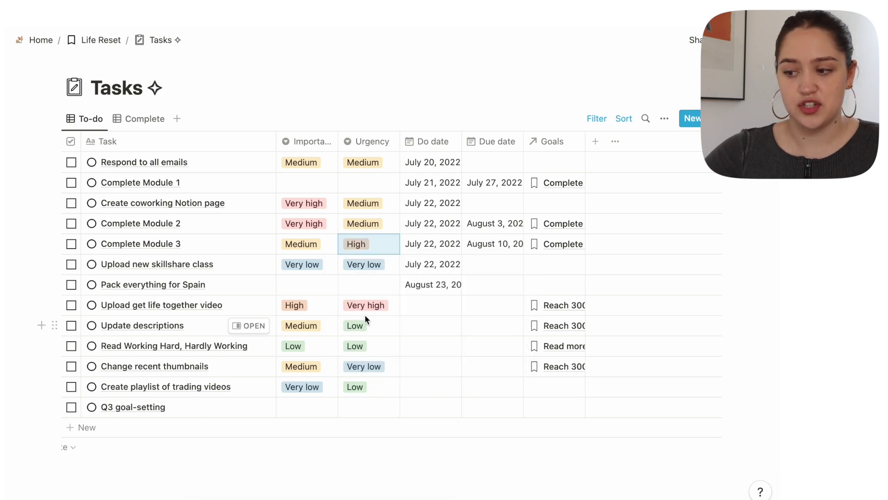
Step: Switch the importance of Complete Module 3 between Low and Medium, leaving it at Low
{"action": "left_click", "coordinate": [328, 287]}
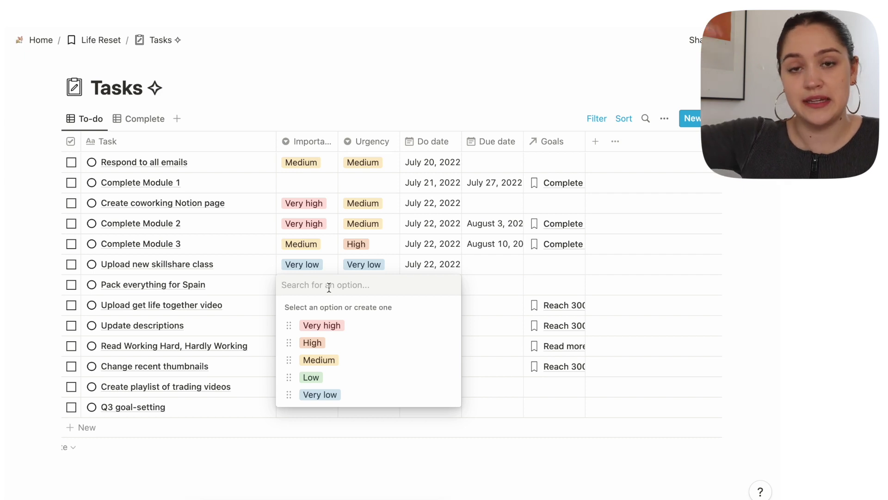
{"action": "left_click", "coordinate": [317, 245]}
{"action": "left_click", "coordinate": [317, 245]}
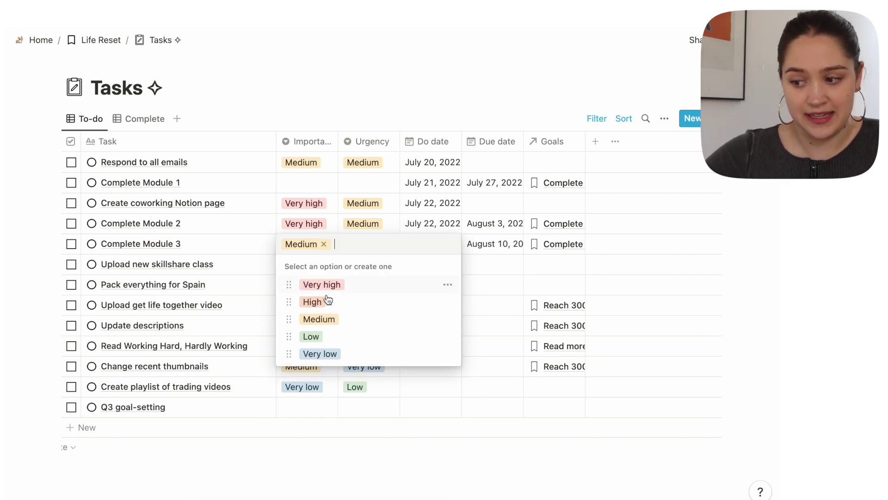
{"action": "left_click", "coordinate": [312, 337]}
{"action": "left_click", "coordinate": [293, 245]}
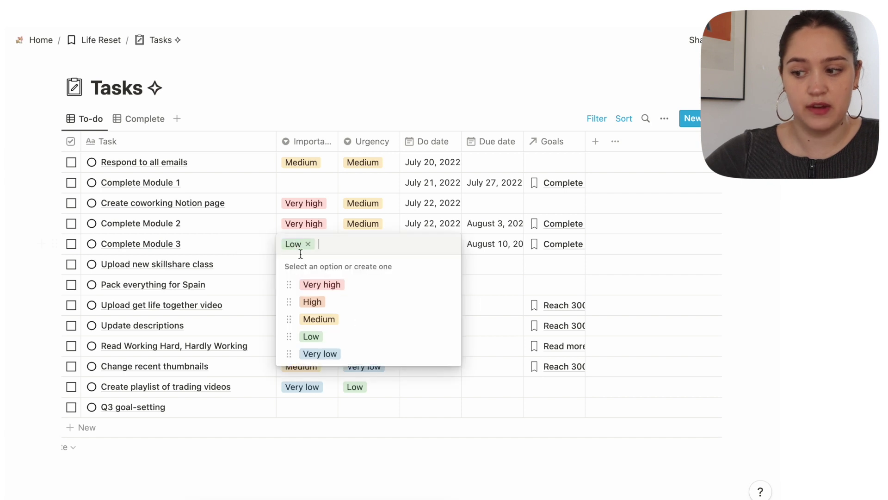
{"action": "left_click", "coordinate": [309, 320]}
{"action": "left_click", "coordinate": [305, 243]}
{"action": "left_click", "coordinate": [308, 335]}
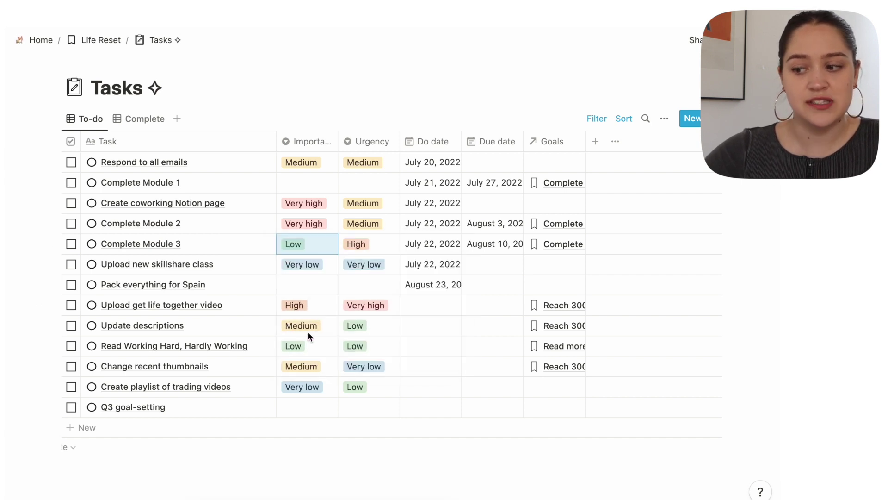
{"action": "left_click", "coordinate": [308, 224]}
{"action": "left_click", "coordinate": [335, 202]}
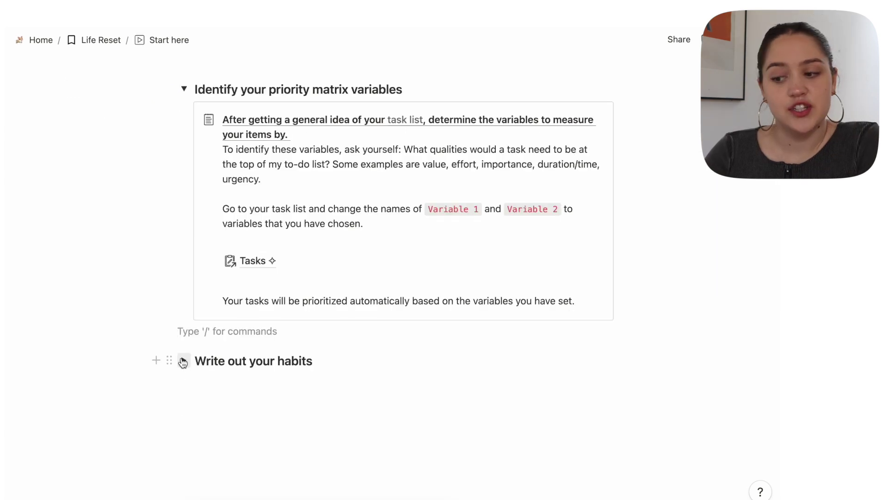
Step: Expand Write out your habits in the Start here guide, open its Habits database and narrow the Day column
{"action": "left_click", "coordinate": [183, 362]}
{"action": "scroll", "coordinate": [183, 362], "scroll_direction": "down", "scroll_amount": 5}
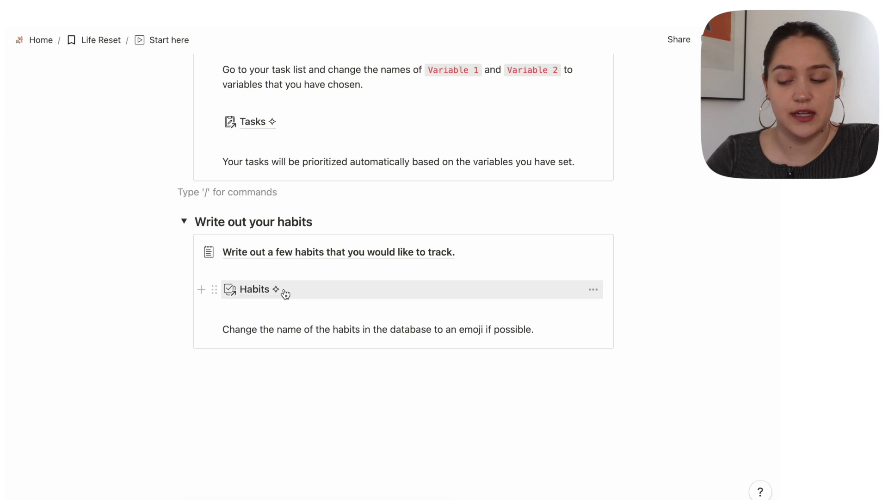
{"action": "left_click_drag", "start_coordinate": [252, 329], "coordinate": [474, 331]}
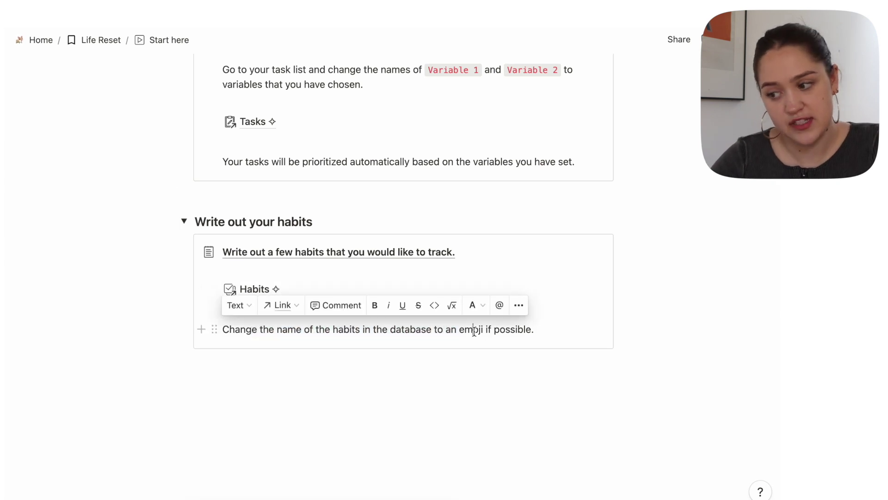
{"action": "left_click", "coordinate": [254, 291]}
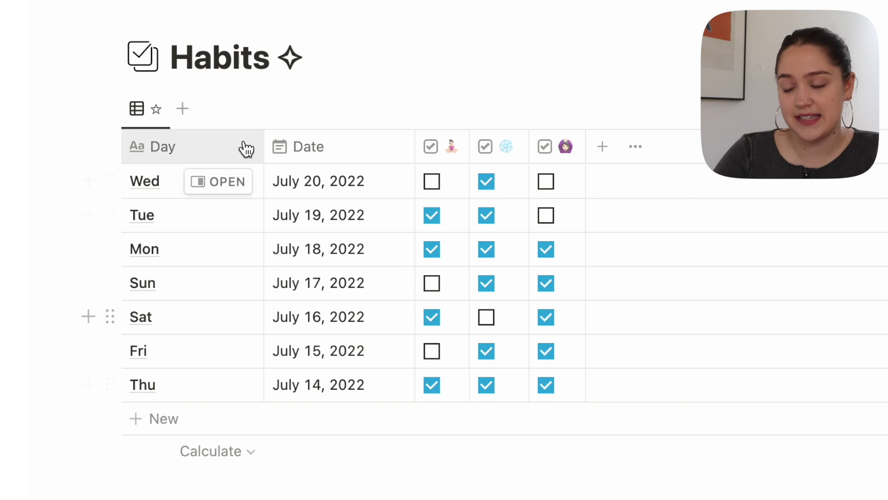
{"action": "left_click_drag", "start_coordinate": [260, 146], "coordinate": [219, 148]}
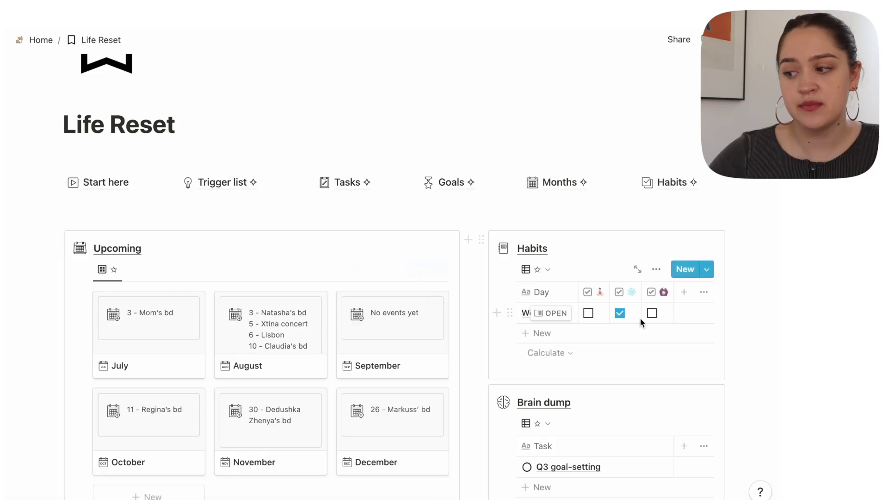
Step: Delete the Wed entry from the Habits table on the Life Reset page
{"action": "scroll", "coordinate": [615, 278], "scroll_direction": "down", "scroll_amount": 2}
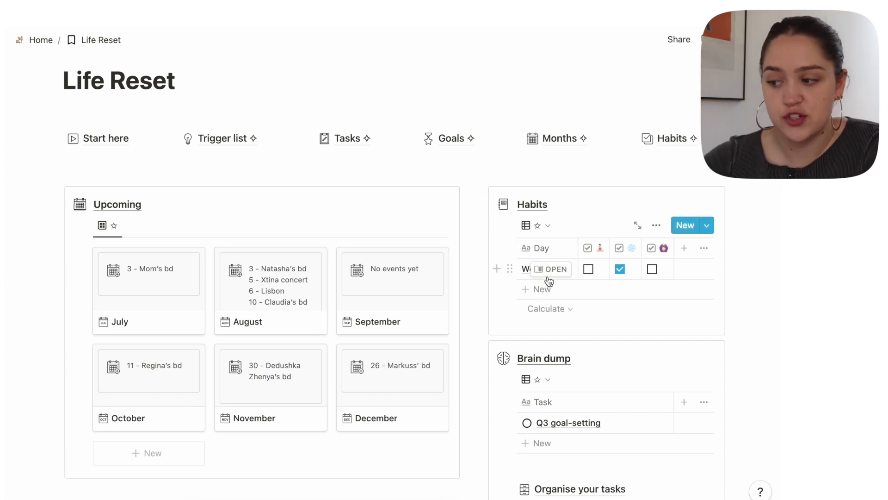
{"action": "left_click", "coordinate": [509, 267]}
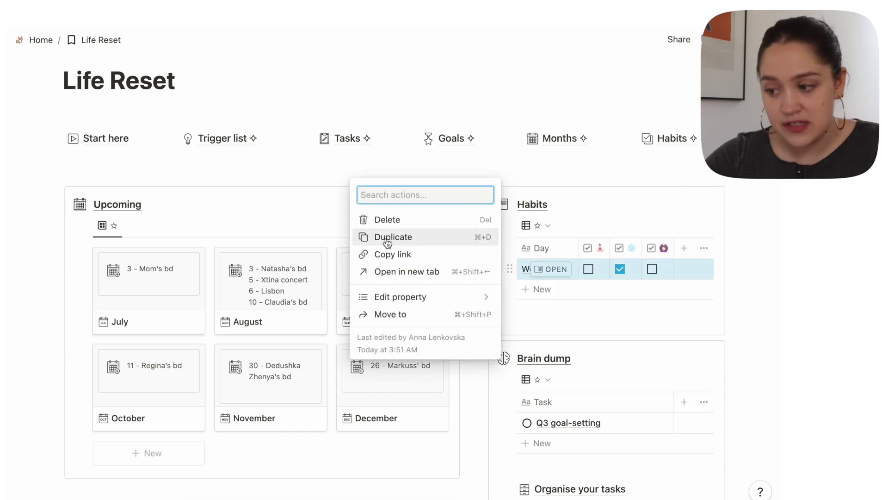
{"action": "left_click", "coordinate": [387, 223]}
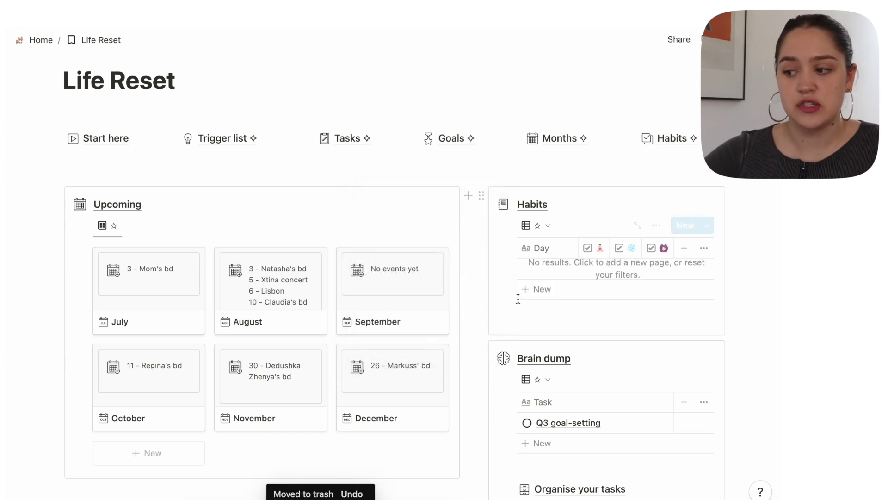
Step: Add a new entry named "Wed" to the Habits table, view its page, and check off its first and third habits
{"action": "left_click", "coordinate": [532, 290]}
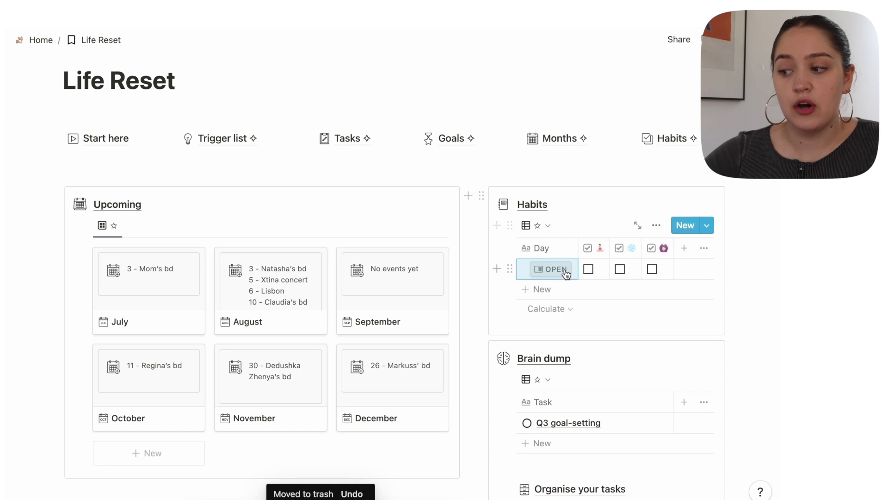
{"action": "left_click", "coordinate": [553, 268]}
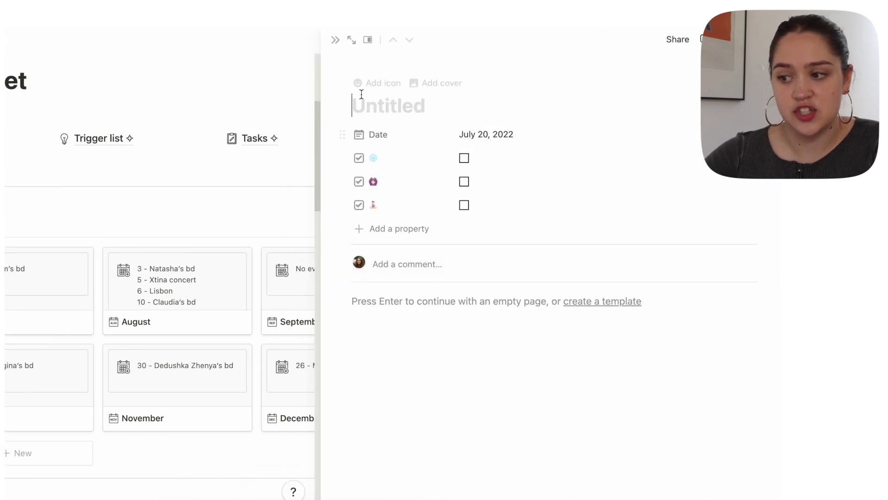
{"action": "left_click", "coordinate": [336, 40]}
{"action": "type", "text": "W"}
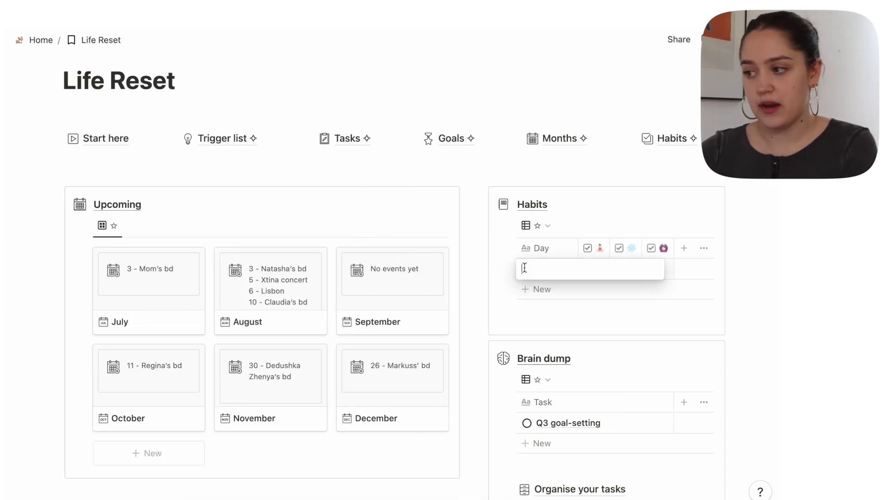
{"action": "type", "text": "ed"}
{"action": "left_click", "coordinate": [588, 268]}
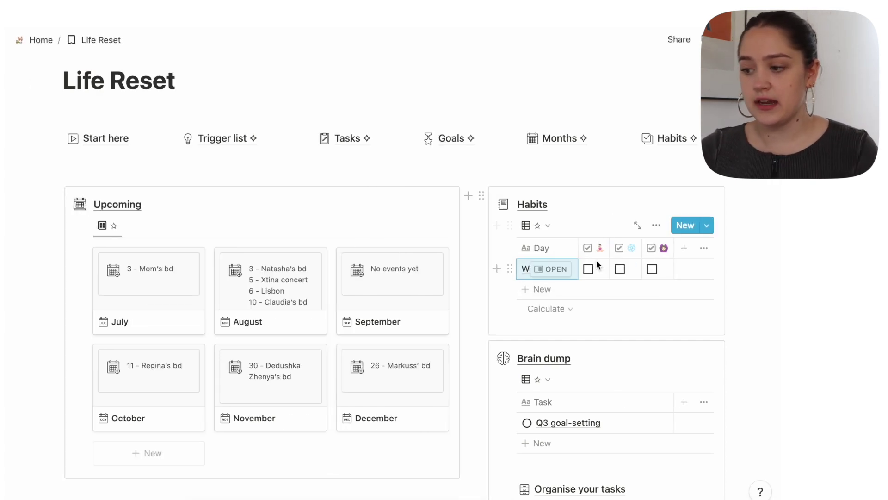
{"action": "left_click", "coordinate": [609, 184]}
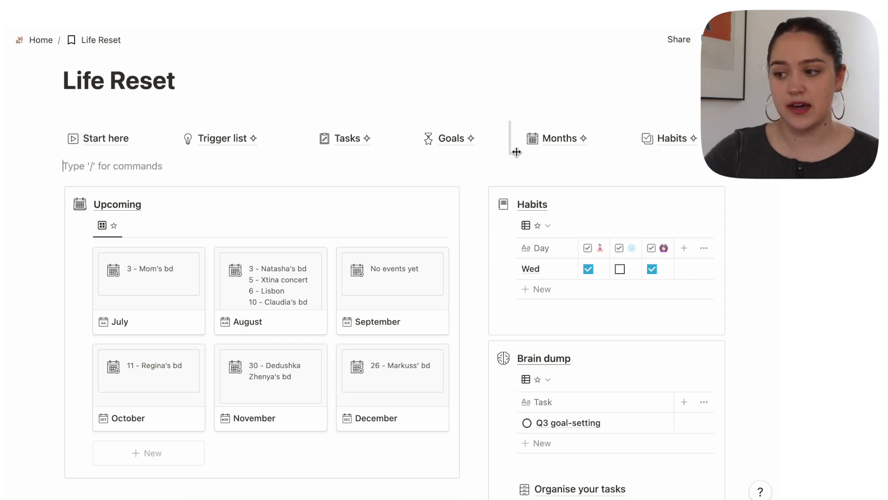
Step: View the new Wed entry in the full Habits database, and return to the Habits table on the Life Reset page
{"action": "left_click", "coordinate": [673, 141]}
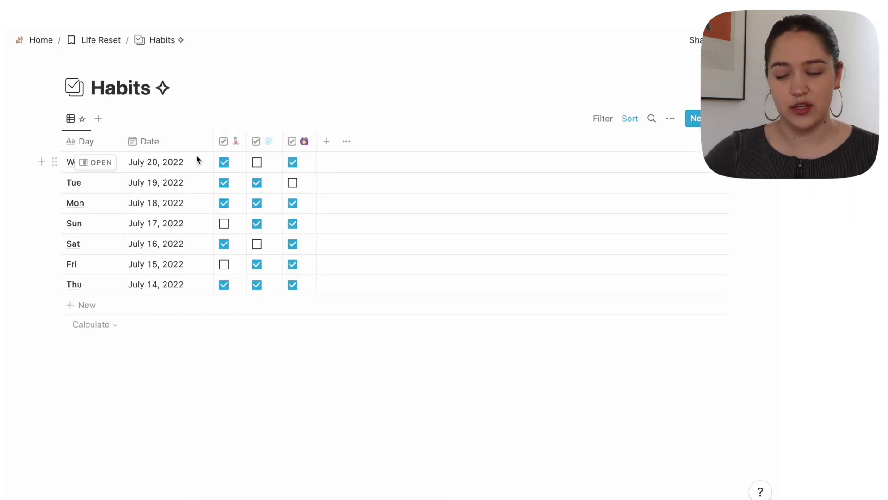
{"action": "left_click", "coordinate": [101, 40]}
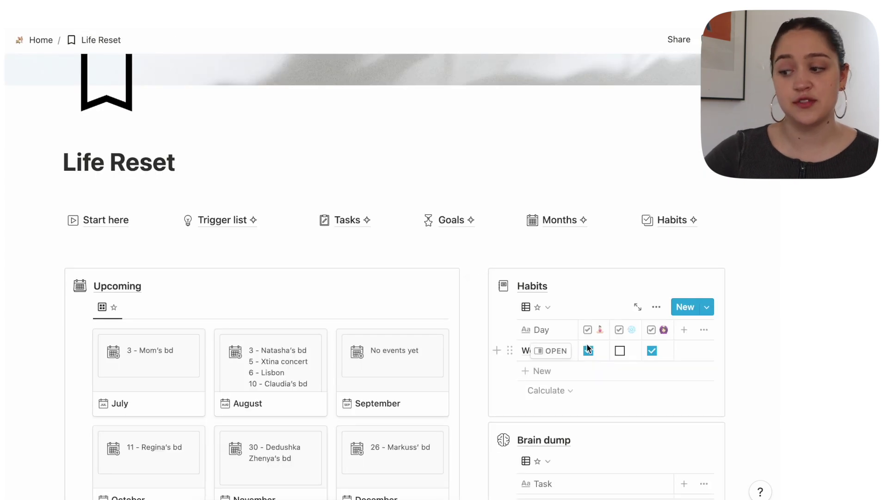
{"action": "scroll", "coordinate": [588, 349], "scroll_direction": "down", "scroll_amount": 2}
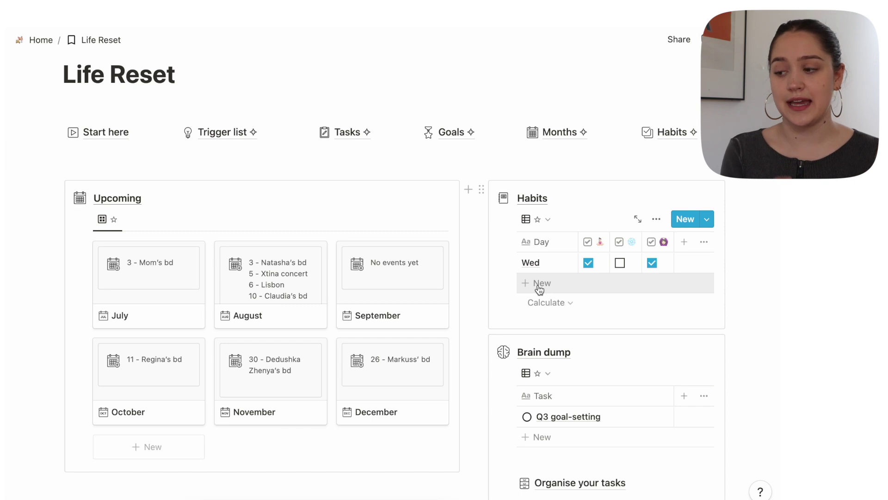
Step: Try adding two blank entries to the Habits table, and remove them in the full Habits database
{"action": "left_click", "coordinate": [539, 288]}
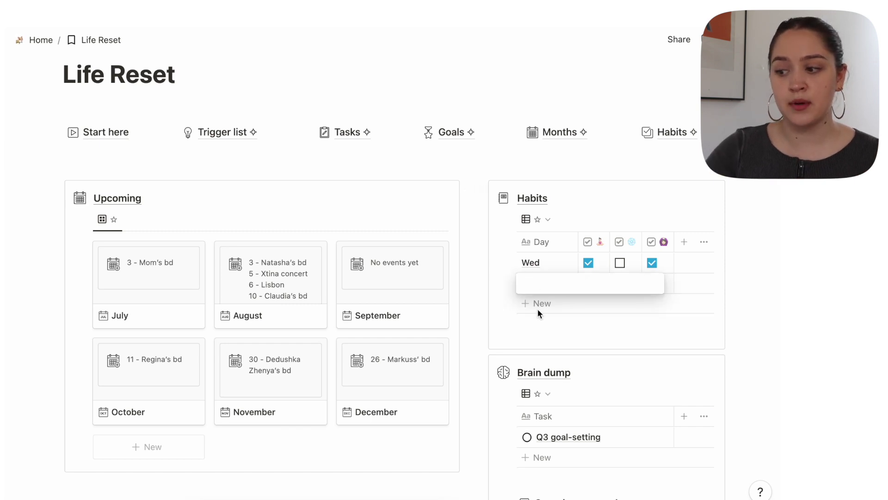
{"action": "left_click", "coordinate": [537, 306]}
{"action": "key", "text": "Escape"}
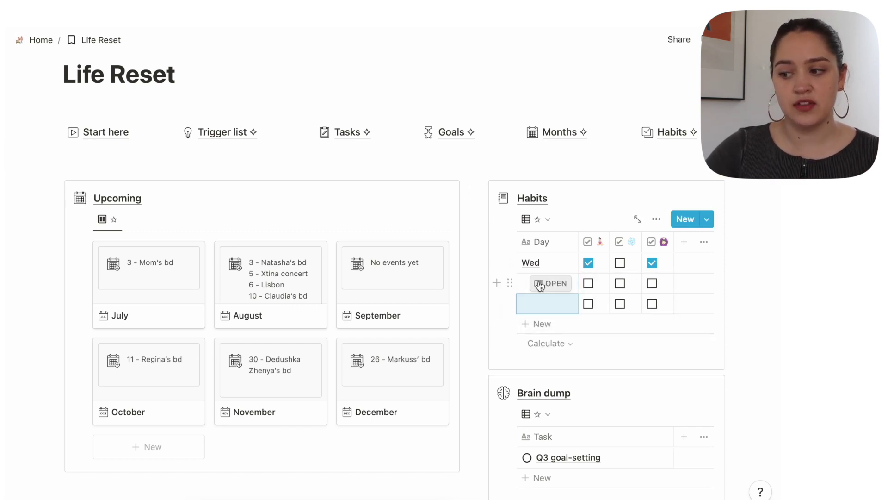
{"action": "left_click", "coordinate": [690, 133]}
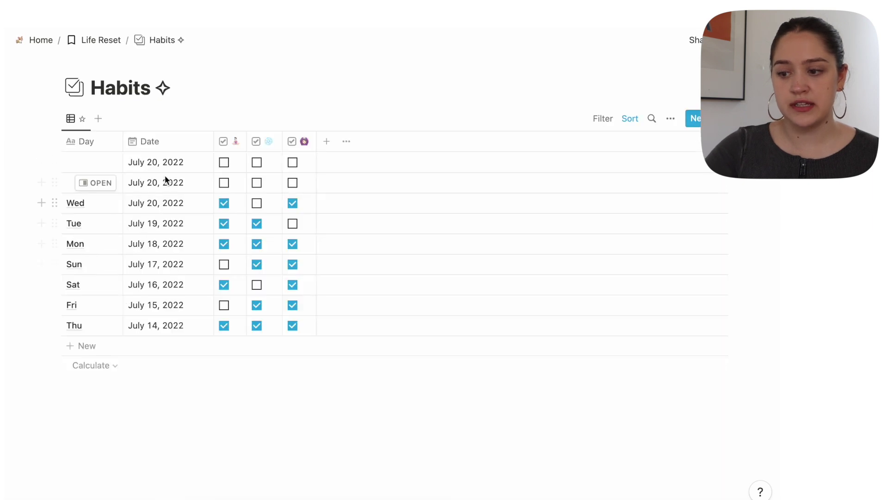
{"action": "left_click", "coordinate": [52, 183]}
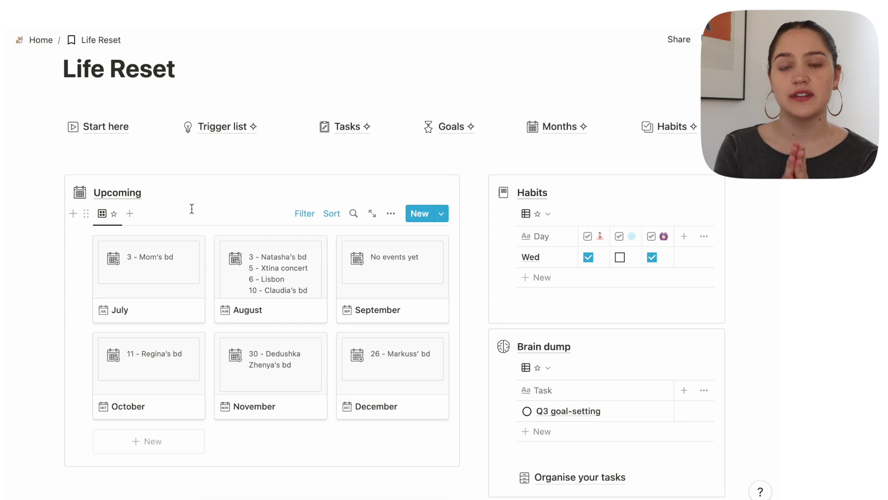
Step: Open the Organise your tasks page from the Brain dump section and review its Priority view
{"action": "scroll", "coordinate": [191, 209], "scroll_direction": "down", "scroll_amount": 2}
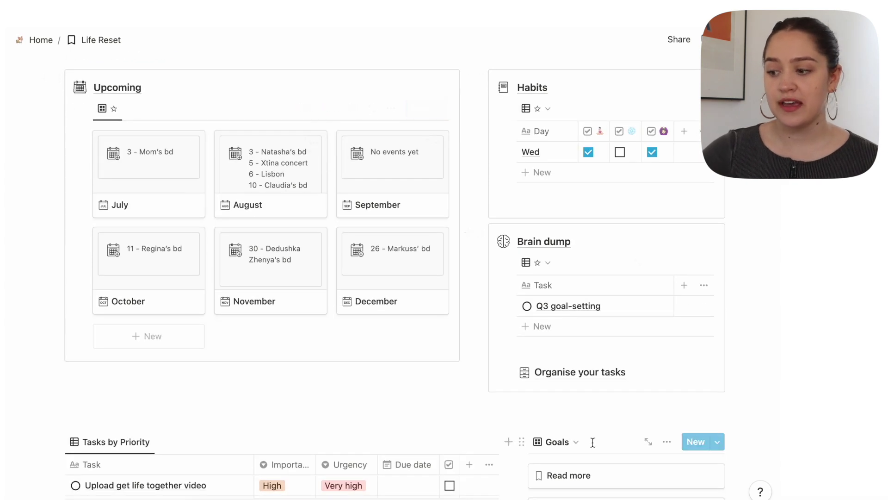
{"action": "left_click", "coordinate": [560, 376]}
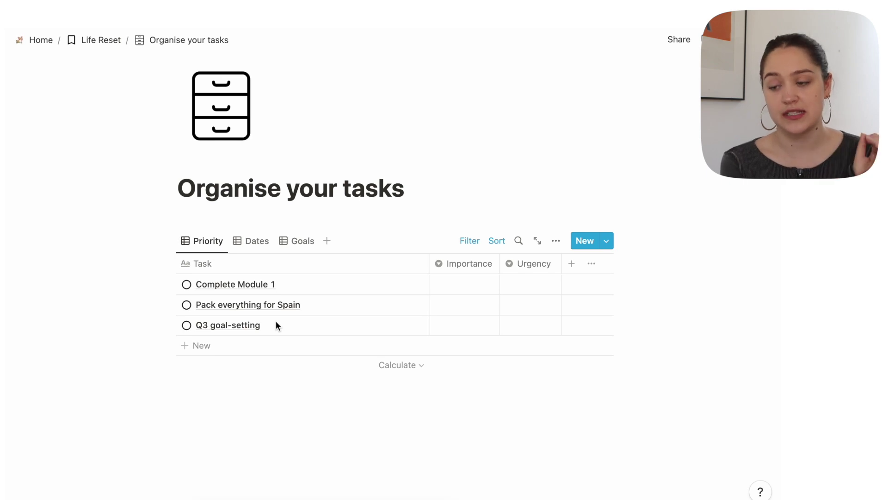
{"action": "scroll", "coordinate": [206, 222], "scroll_direction": "up", "scroll_amount": 2}
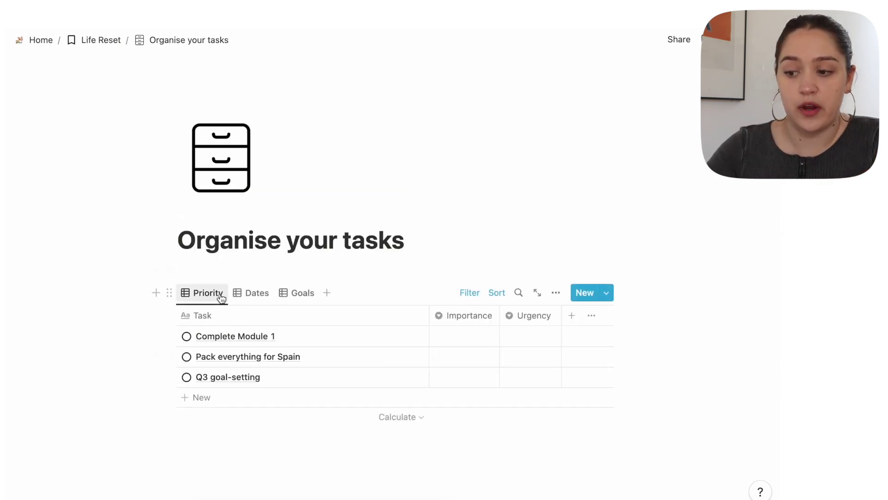
{"action": "scroll", "coordinate": [462, 451], "scroll_direction": "down", "scroll_amount": 2}
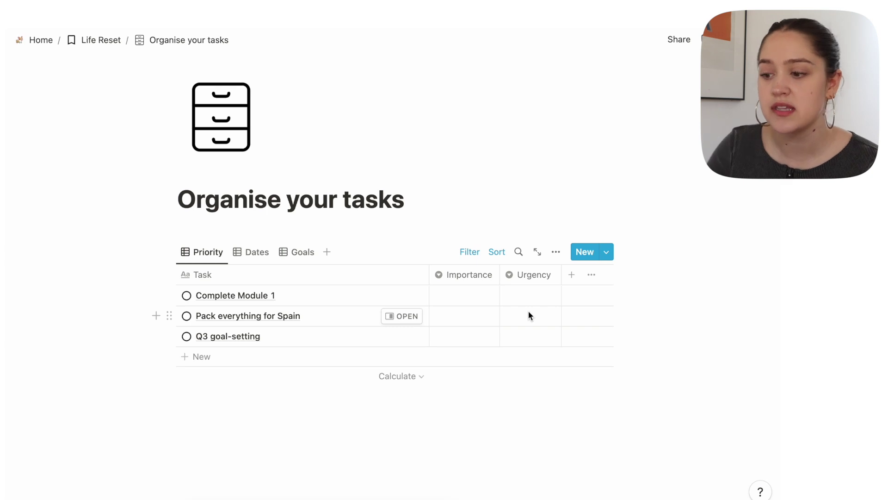
Step: View the To-do list in the full Tasks database and return to the Life Reset page
{"action": "left_click", "coordinate": [101, 40]}
{"action": "left_click", "coordinate": [348, 338]}
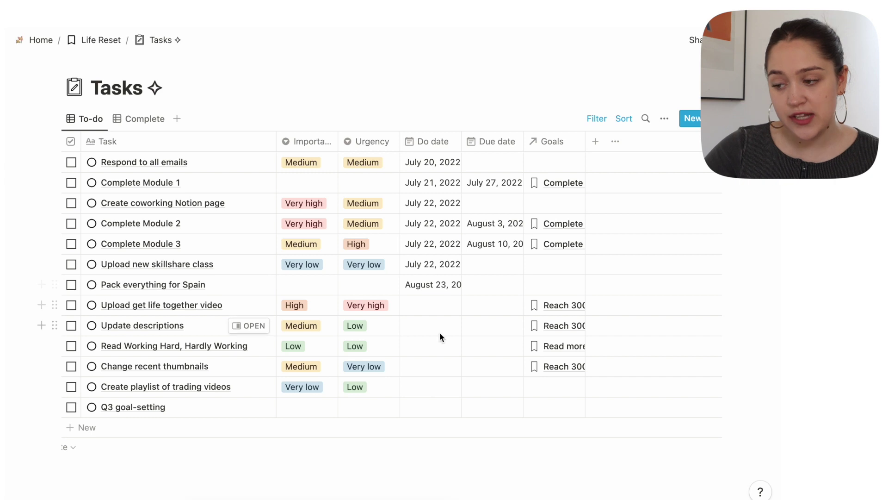
{"action": "left_click", "coordinate": [101, 40]}
Step: Reopen the Organise your tasks page and review the tasks in its Dates view
{"action": "scroll", "coordinate": [227, 109], "scroll_direction": "down", "scroll_amount": 5}
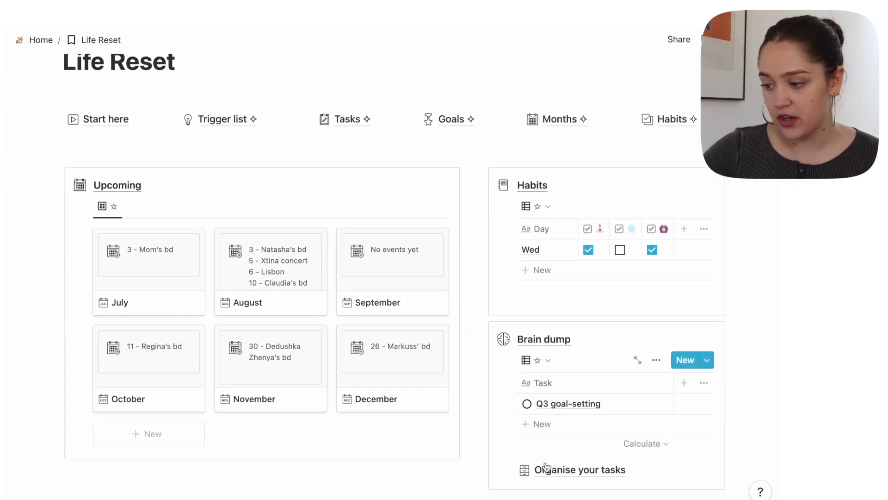
{"action": "left_click", "coordinate": [545, 468]}
{"action": "left_click", "coordinate": [249, 298]}
{"action": "scroll", "coordinate": [365, 398], "scroll_direction": "down", "scroll_amount": 2}
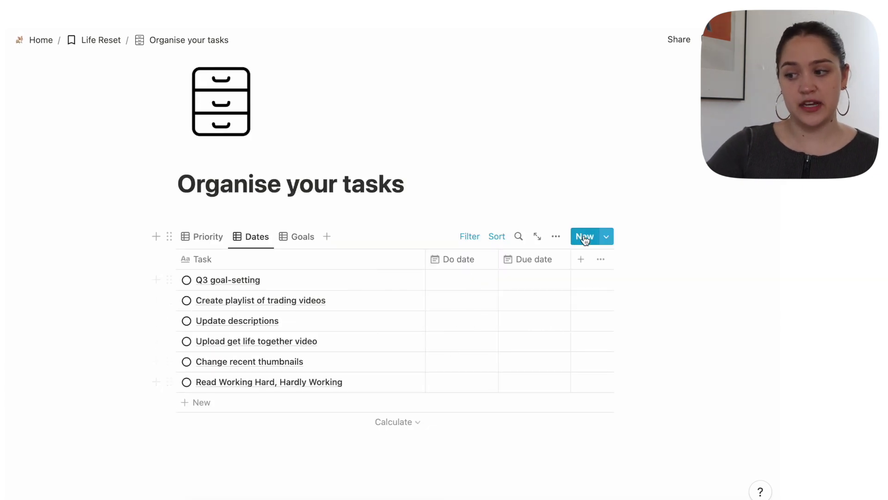
Step: Review the Goals view, select the goal field of Upload new skillshare class without assigning one, and revisit the Dates and Priority views
{"action": "scroll", "coordinate": [296, 296], "scroll_direction": "up", "scroll_amount": 2}
{"action": "left_click", "coordinate": [298, 292]}
{"action": "scroll", "coordinate": [291, 299], "scroll_direction": "down", "scroll_amount": 2}
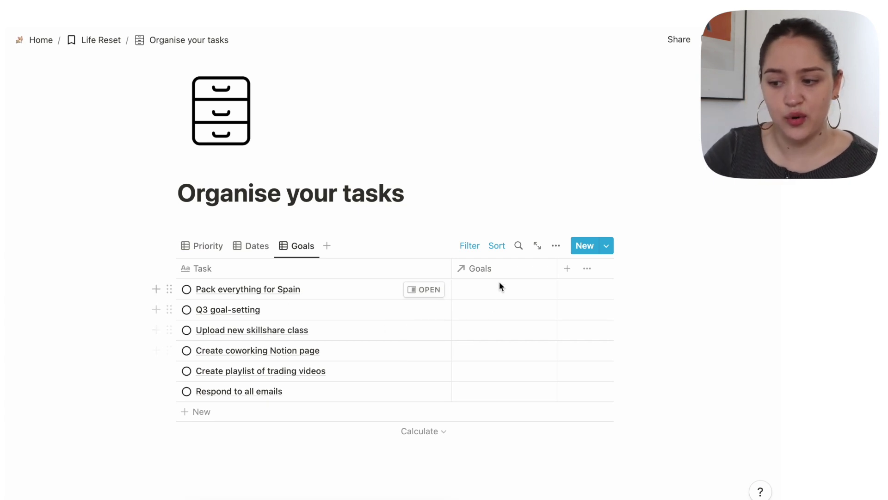
{"action": "left_click", "coordinate": [478, 327]}
{"action": "key", "text": "Escape"}
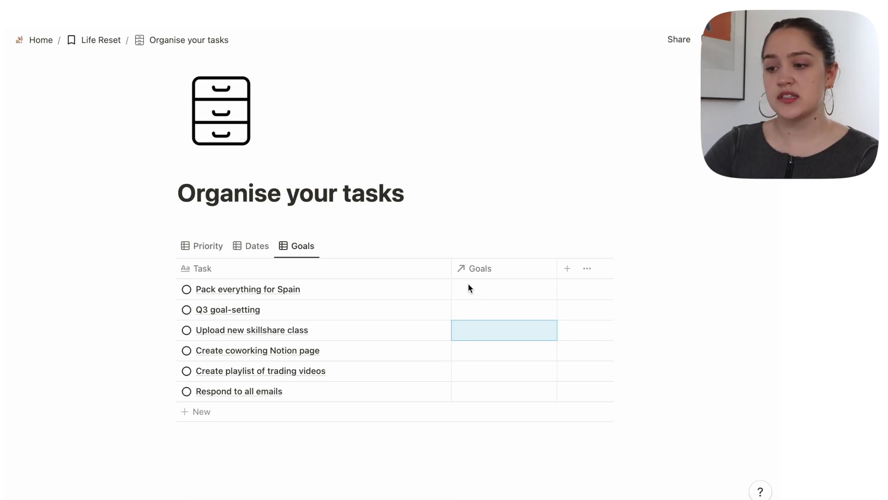
{"action": "left_click", "coordinate": [239, 246]}
{"action": "left_click", "coordinate": [202, 298]}
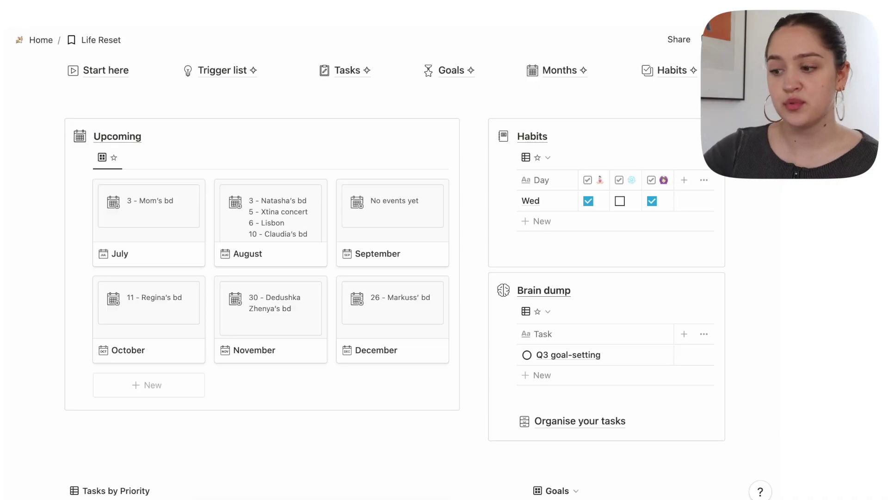
Step: View the properties of the Q3 goal-setting task from the Brain dump on the Life Reset page and close it
{"action": "scroll", "coordinate": [259, 231], "scroll_direction": "up", "scroll_amount": 3}
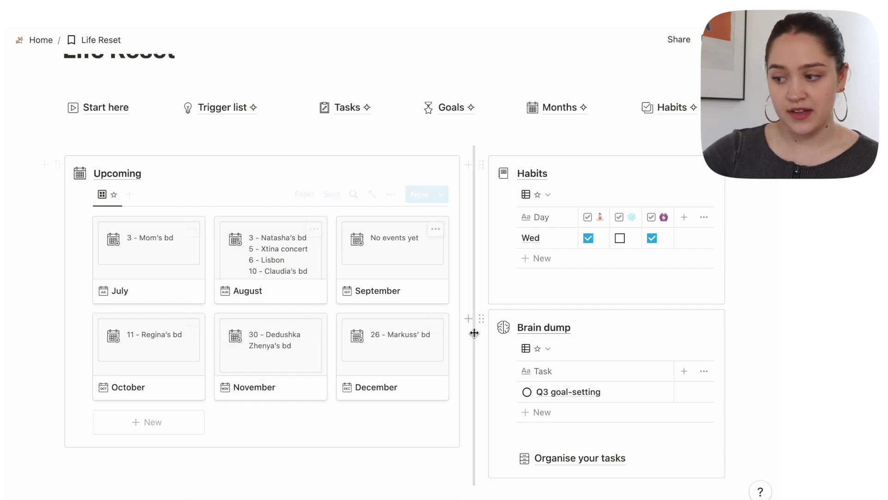
{"action": "scroll", "coordinate": [555, 229], "scroll_direction": "down", "scroll_amount": 2}
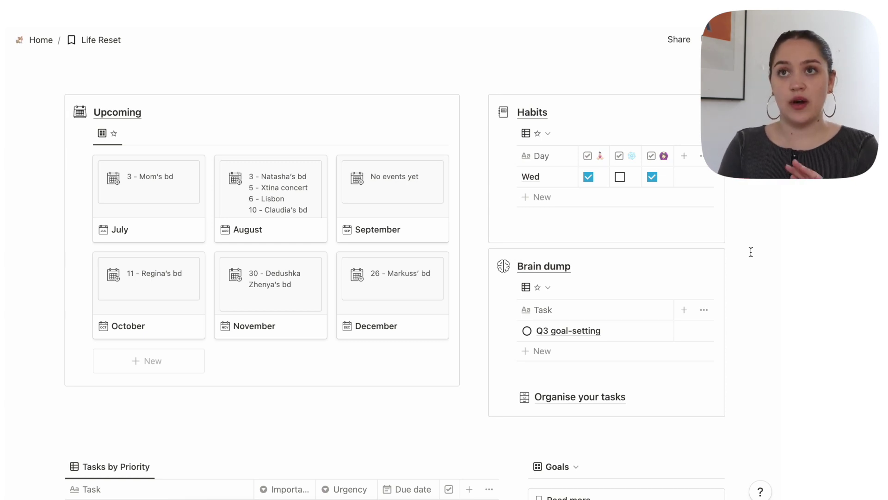
{"action": "left_click", "coordinate": [568, 330]}
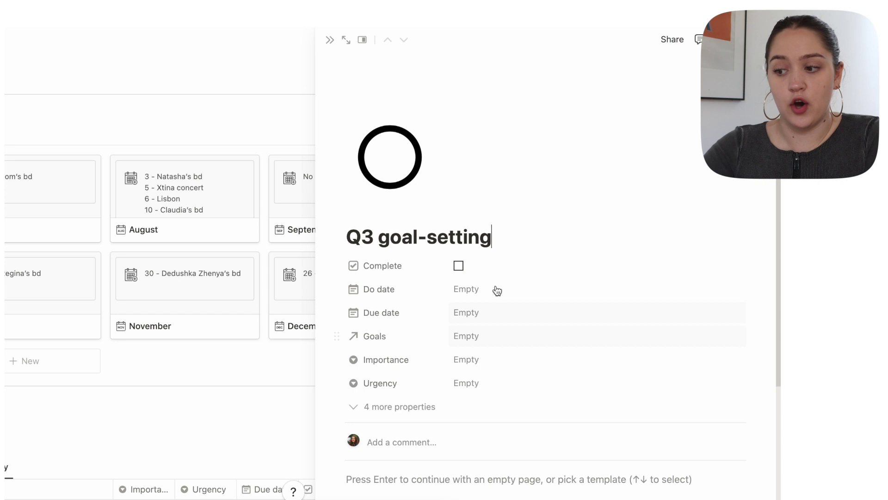
{"action": "scroll", "coordinate": [481, 420], "scroll_direction": "down", "scroll_amount": 1}
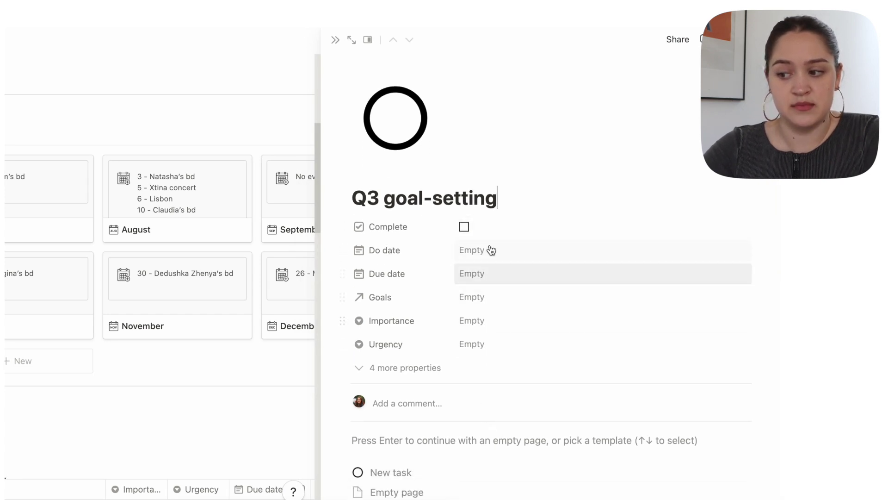
{"action": "key", "text": "Escape"}
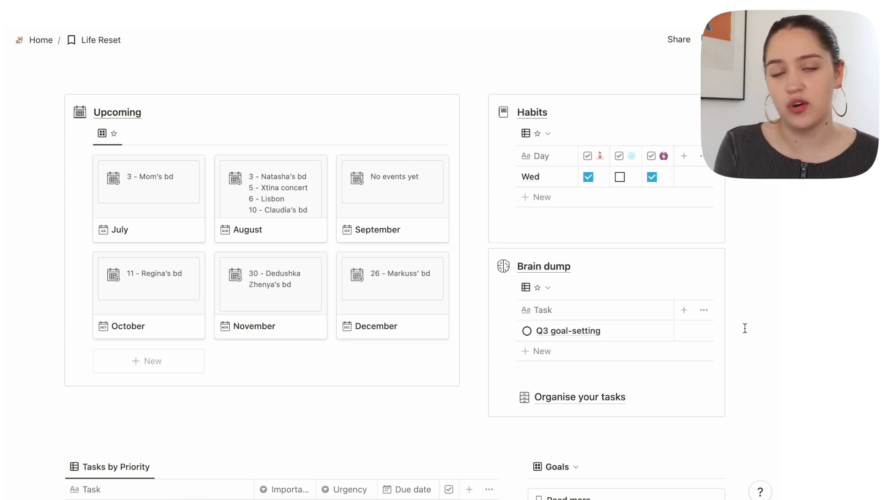
Step: Set Complete Module 1 to High importance and Low urgency in the Tasks by Priority table
{"action": "scroll", "coordinate": [745, 328], "scroll_direction": "down", "scroll_amount": 7}
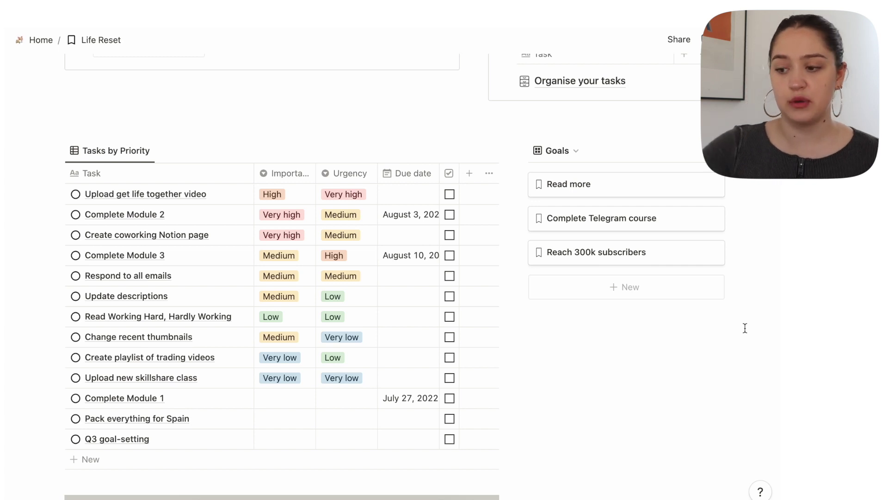
{"action": "scroll", "coordinate": [348, 333], "scroll_direction": "down", "scroll_amount": 3}
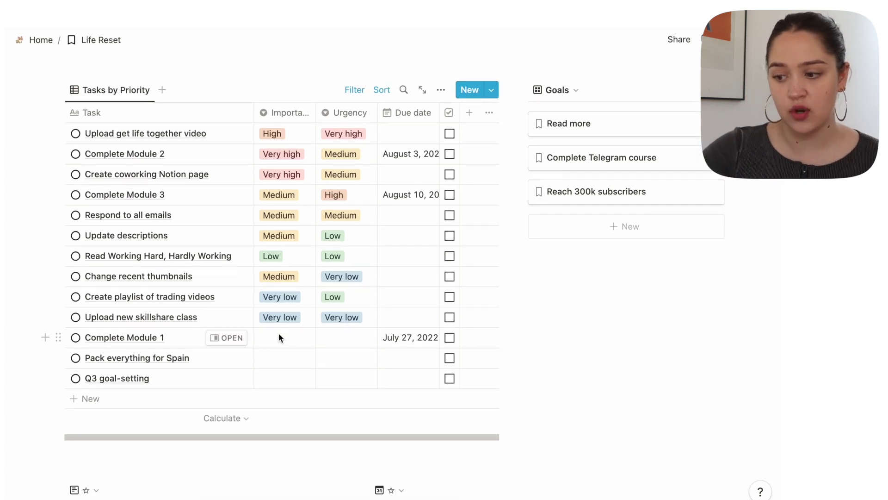
{"action": "left_click", "coordinate": [331, 342]}
{"action": "left_click", "coordinate": [368, 429]}
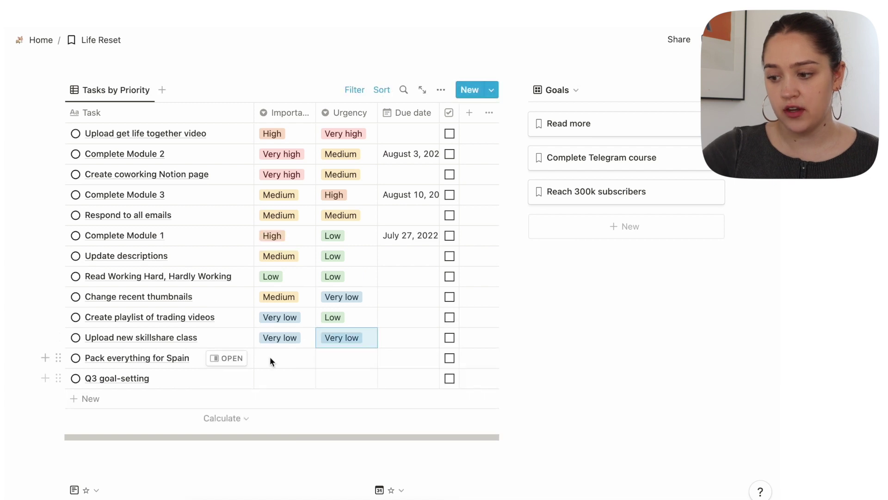
Step: Set Pack everything for Spain to Very high importance and Medium urgency, and Q3 goal-setting to Medium importance and Low urgency
{"action": "left_click", "coordinate": [270, 359]}
{"action": "left_click", "coordinate": [321, 396]}
{"action": "left_click", "coordinate": [347, 358]}
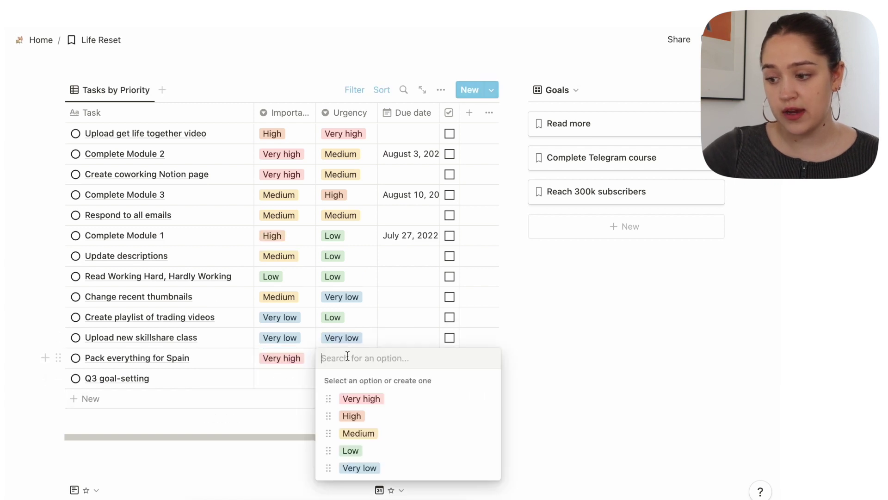
{"action": "left_click", "coordinate": [350, 433]}
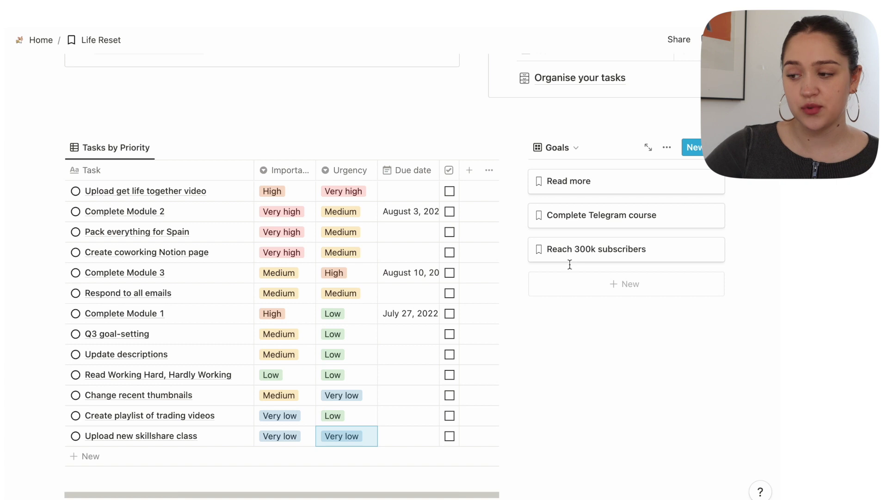
Step: On the calendar, move one July 22 module task to July 21, and the other module task and Create coworking Notion page to July 23
{"action": "scroll", "coordinate": [570, 264], "scroll_direction": "down", "scroll_amount": 10}
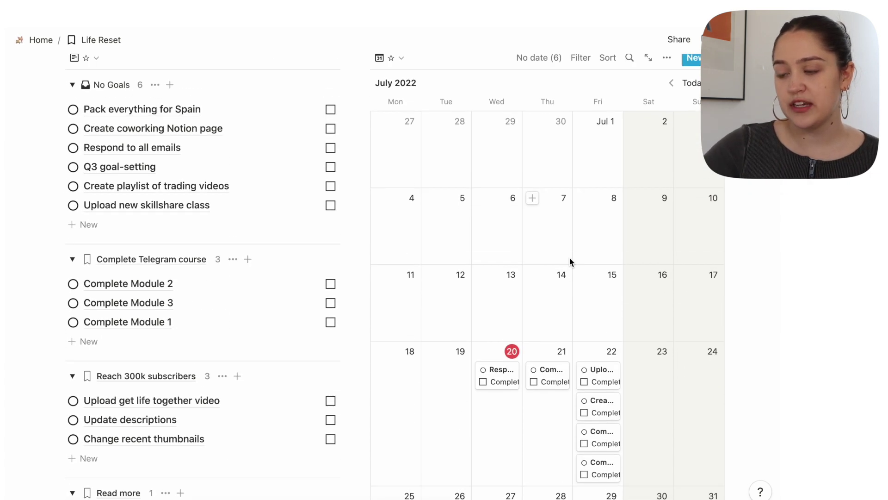
{"action": "scroll", "coordinate": [570, 262], "scroll_direction": "up", "scroll_amount": 1}
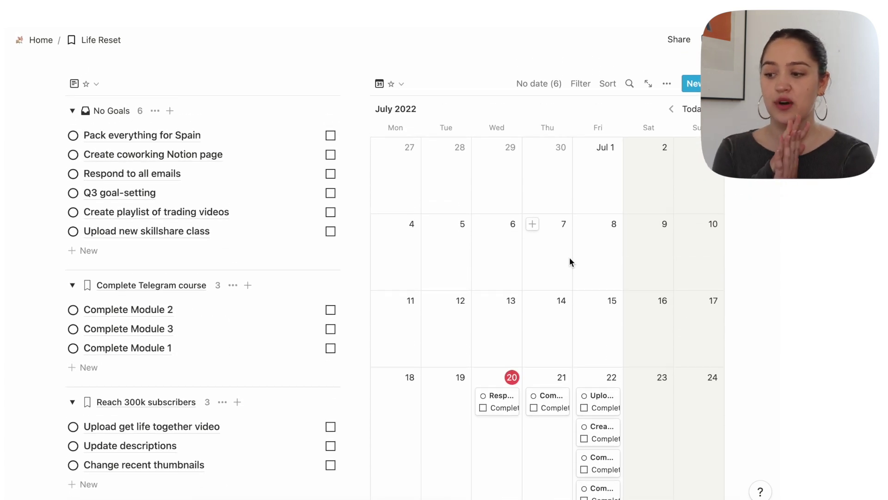
{"action": "scroll", "coordinate": [570, 261], "scroll_direction": "down", "scroll_amount": 4}
{"action": "left_click_drag", "start_coordinate": [596, 329], "coordinate": [538, 335]}
{"action": "left_click_drag", "start_coordinate": [599, 329], "coordinate": [639, 333]}
Step: Mark Pack everything for Spain as complete in the No Goals group of the task list
{"action": "scroll", "coordinate": [120, 256], "scroll_direction": "up", "scroll_amount": 5}
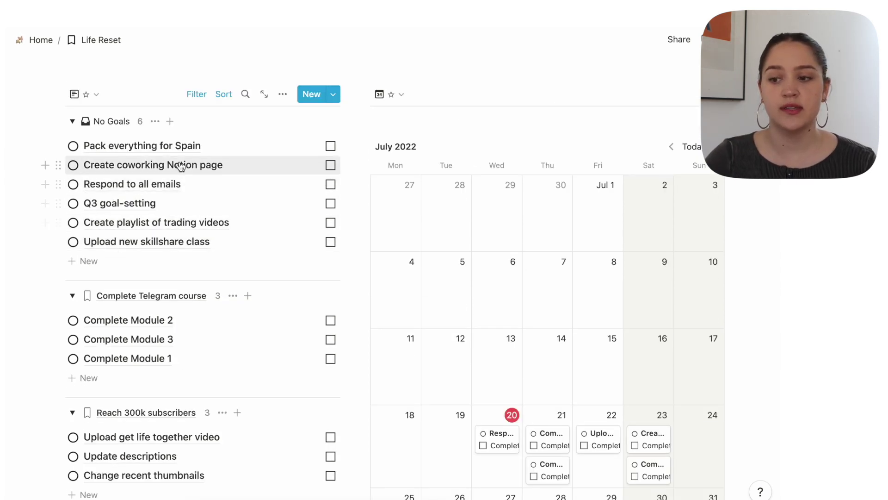
{"action": "scroll", "coordinate": [148, 259], "scroll_direction": "down", "scroll_amount": 1}
{"action": "scroll", "coordinate": [150, 268], "scroll_direction": "down", "scroll_amount": 2}
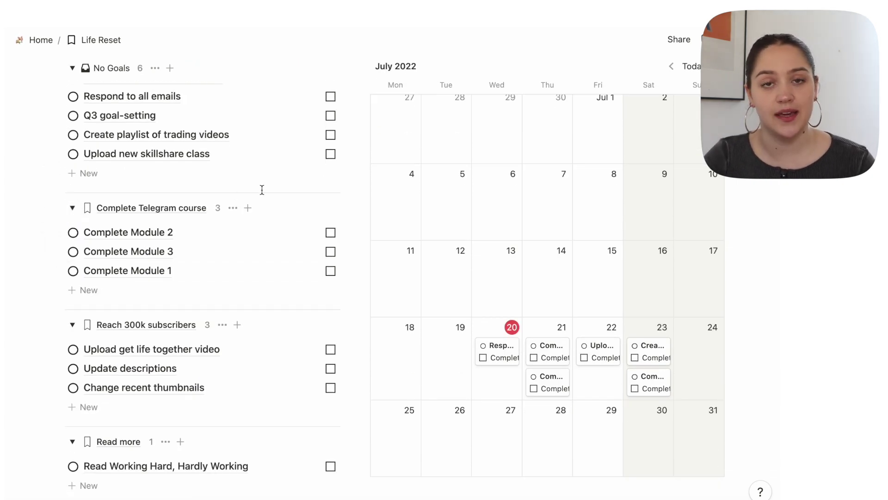
{"action": "scroll", "coordinate": [90, 231], "scroll_direction": "up", "scroll_amount": 3}
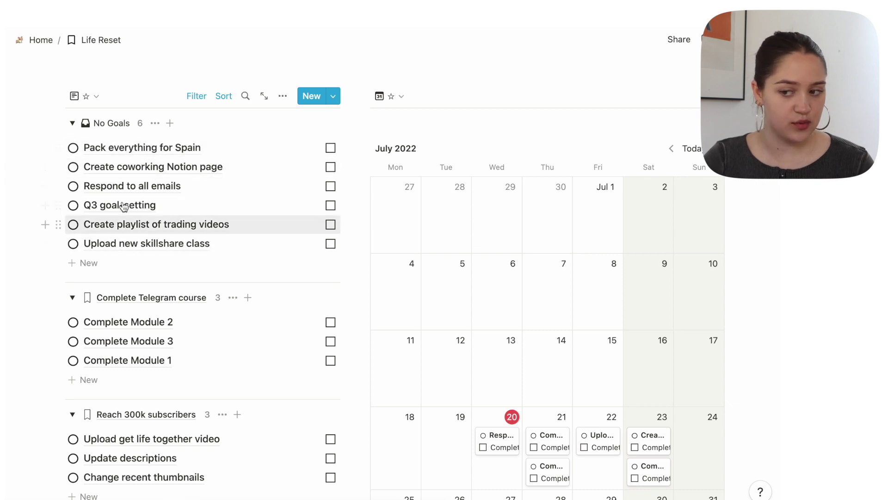
{"action": "left_click", "coordinate": [330, 148]}
{"action": "scroll", "coordinate": [332, 152], "scroll_direction": "down", "scroll_amount": 1}
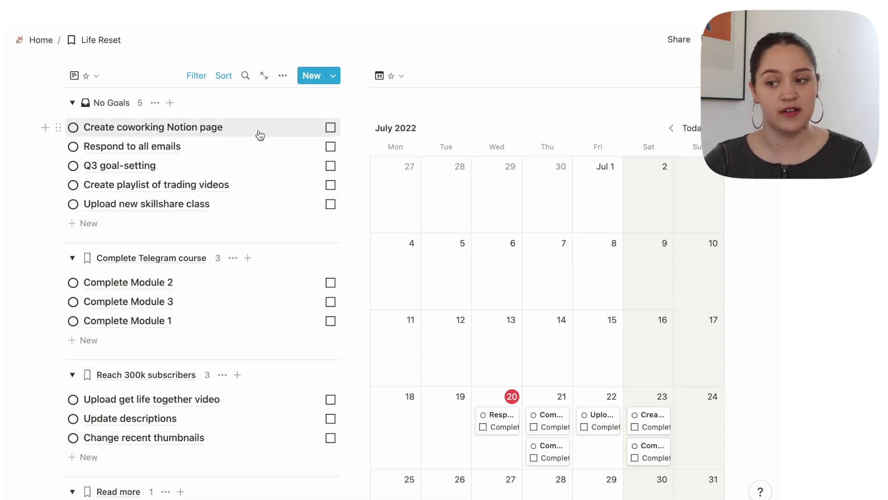
{"action": "scroll", "coordinate": [260, 135], "scroll_direction": "up", "scroll_amount": 1}
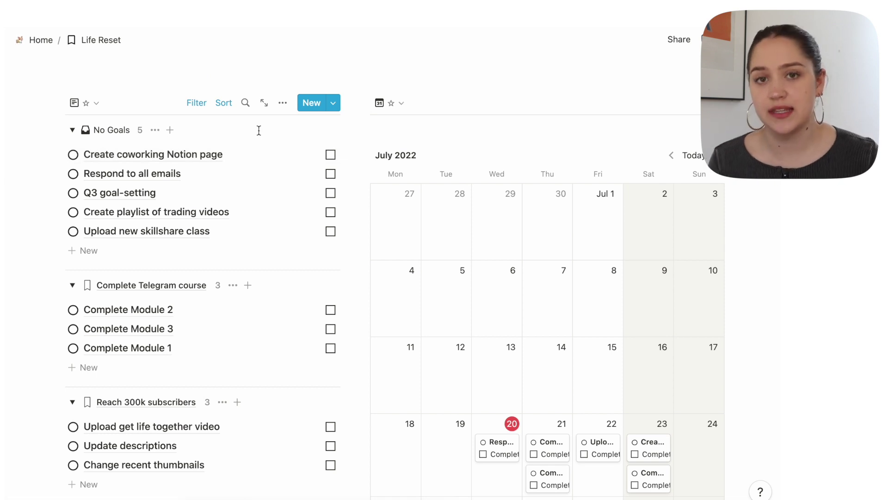
Step: View the Complete list in the full Tasks database and switch back to its To-do view
{"action": "scroll", "coordinate": [259, 130], "scroll_direction": "up", "scroll_amount": 15}
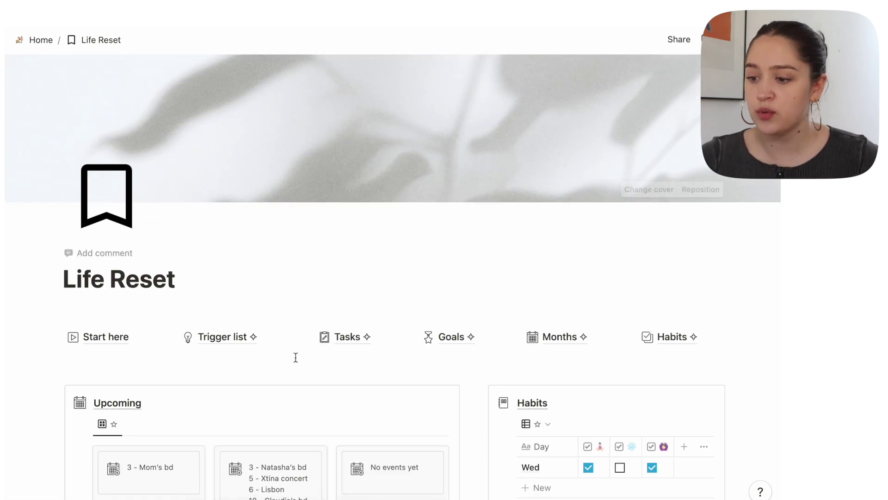
{"action": "left_click", "coordinate": [343, 340]}
{"action": "left_click", "coordinate": [139, 119]}
{"action": "left_click", "coordinate": [89, 121]}
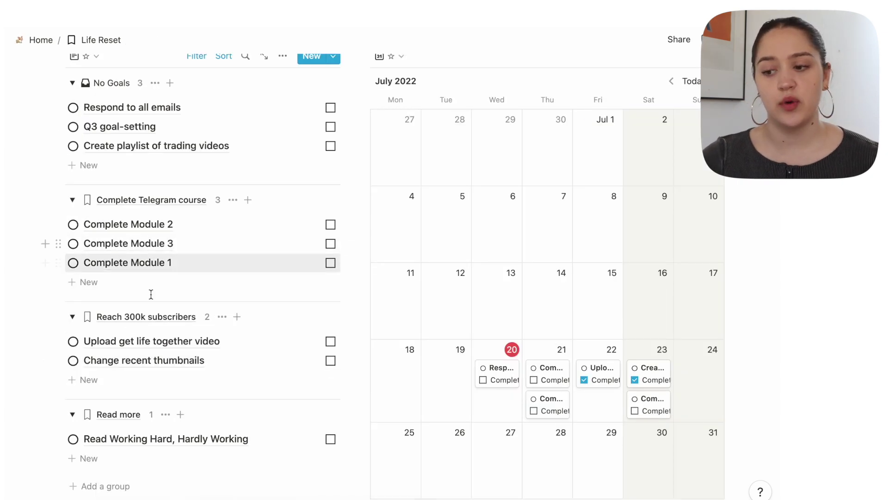
Step: Collapse the Read more, Reach 300k subscribers and Complete Telegram course groups in the Life Reset task list
{"action": "left_click", "coordinate": [73, 415]}
{"action": "left_click", "coordinate": [72, 316]}
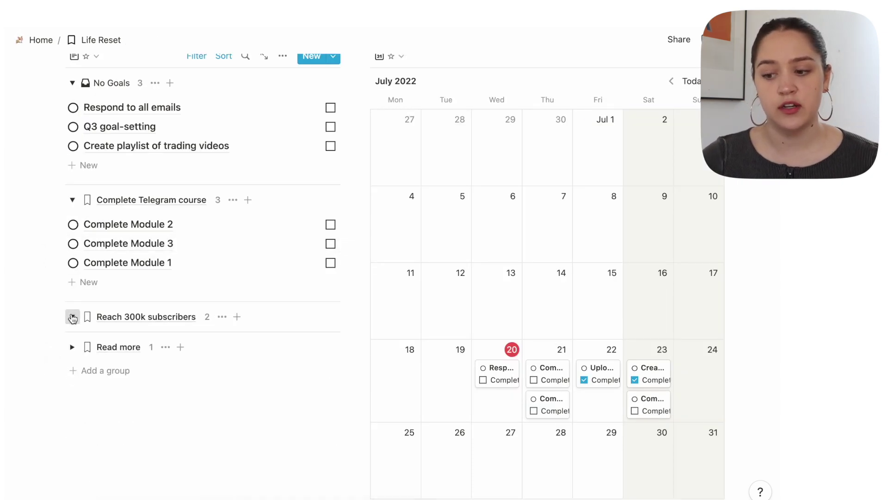
{"action": "left_click", "coordinate": [73, 200]}
{"action": "scroll", "coordinate": [73, 202], "scroll_direction": "up", "scroll_amount": 3}
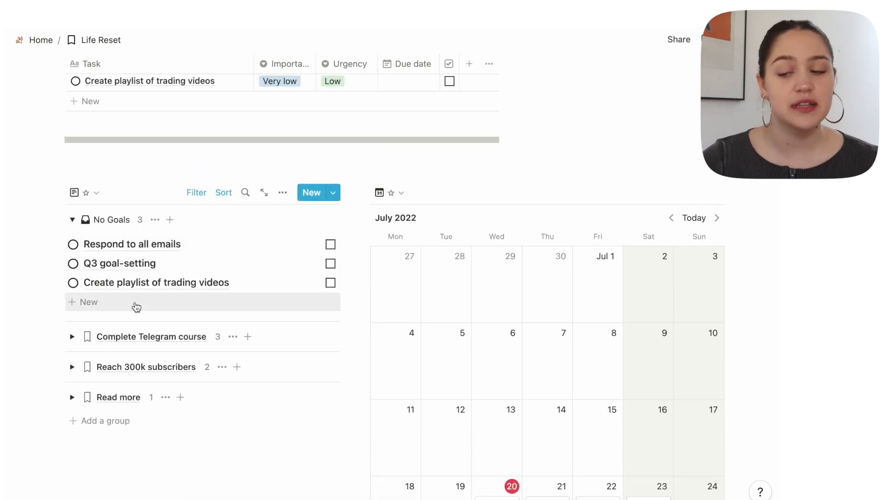
Step: Collapse the No Goals group and expand the Reach 300k subscribers group in the Life Reset task list
{"action": "left_click", "coordinate": [72, 219]}
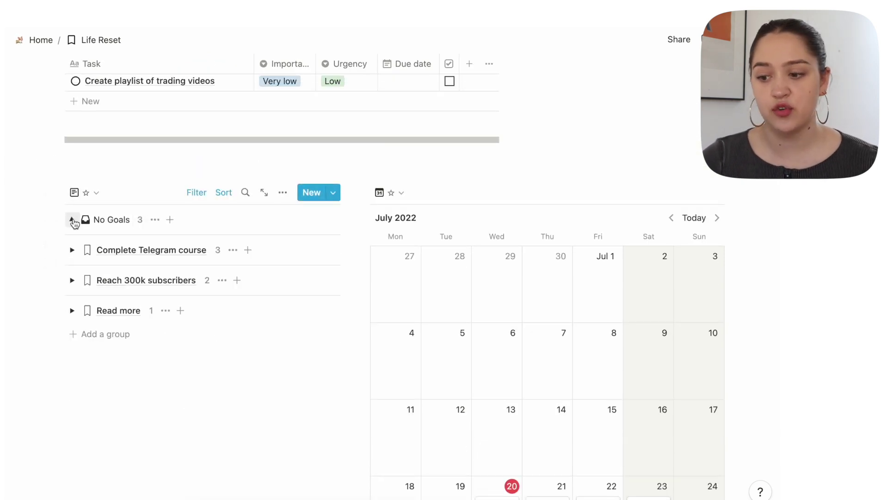
{"action": "left_click", "coordinate": [72, 280]}
{"action": "scroll", "coordinate": [213, 425], "scroll_direction": "down", "scroll_amount": 1}
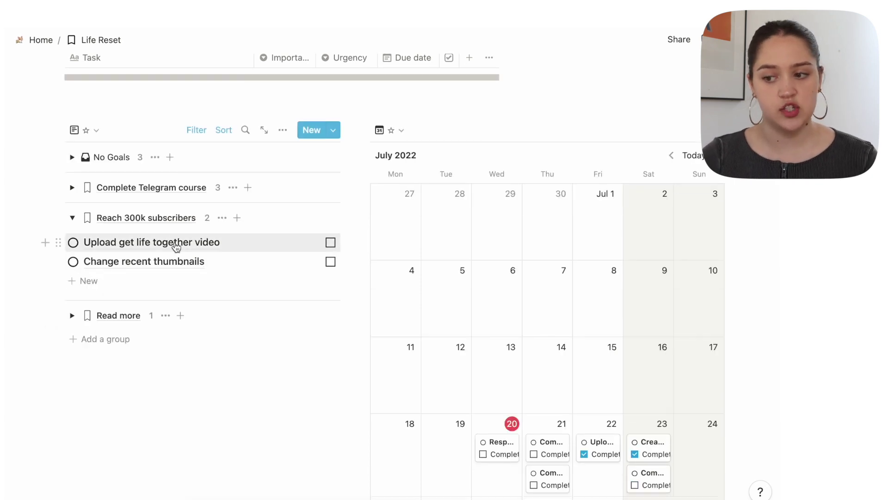
{"action": "left_click", "coordinate": [72, 218]}
{"action": "left_click", "coordinate": [72, 218]}
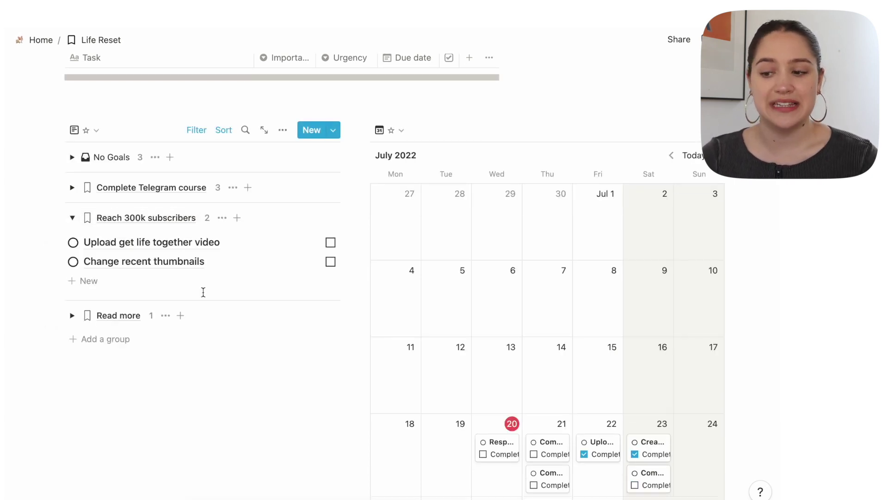
{"action": "scroll", "coordinate": [203, 292], "scroll_direction": "down", "scroll_amount": 2}
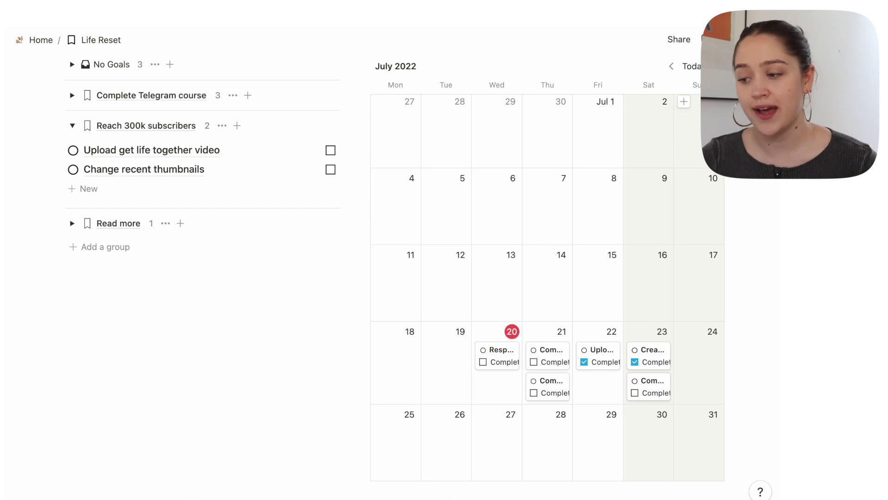
{"action": "scroll", "coordinate": [587, 231], "scroll_direction": "up", "scroll_amount": 2}
{"action": "scroll", "coordinate": [587, 229], "scroll_direction": "down", "scroll_amount": 4}
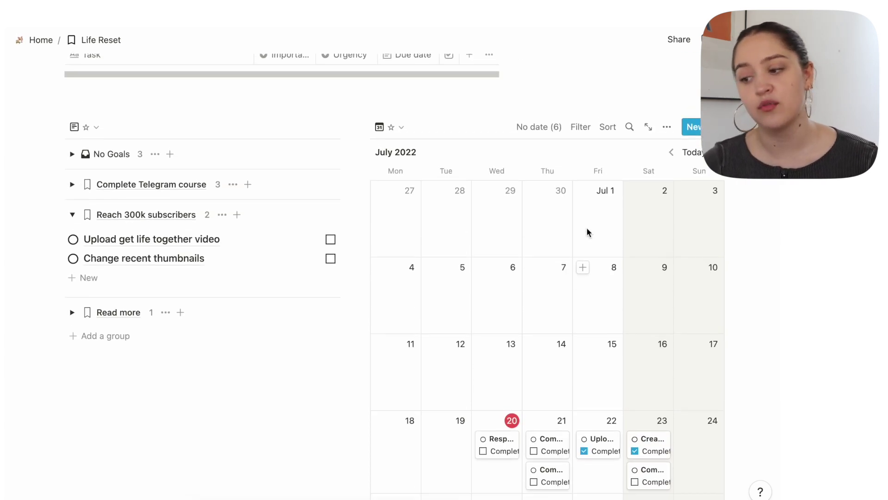
{"action": "scroll", "coordinate": [586, 232], "scroll_direction": "up", "scroll_amount": 15}
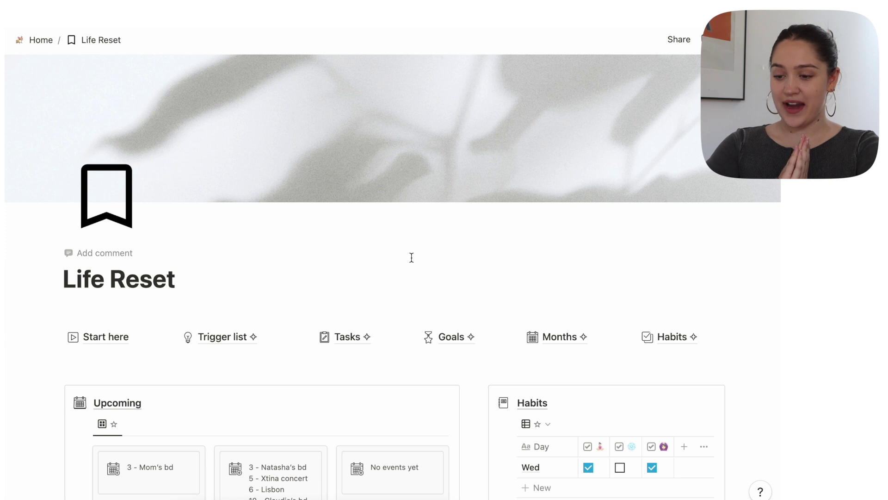